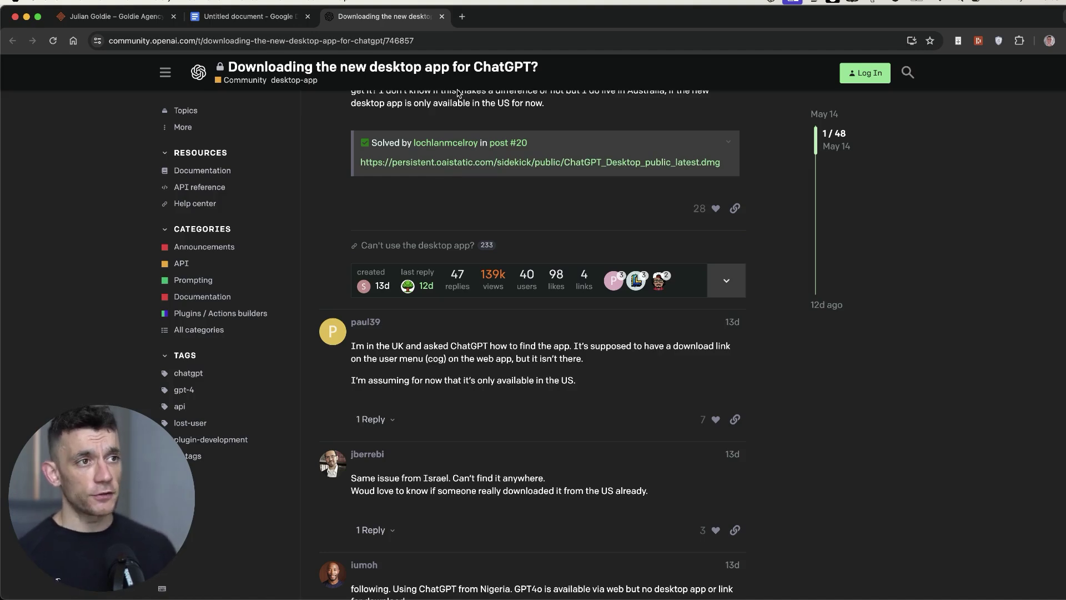
Zoom in on the OpenAI forum thread about downloading the desktop app and scroll through it
scroll(547, 305, up, 5)
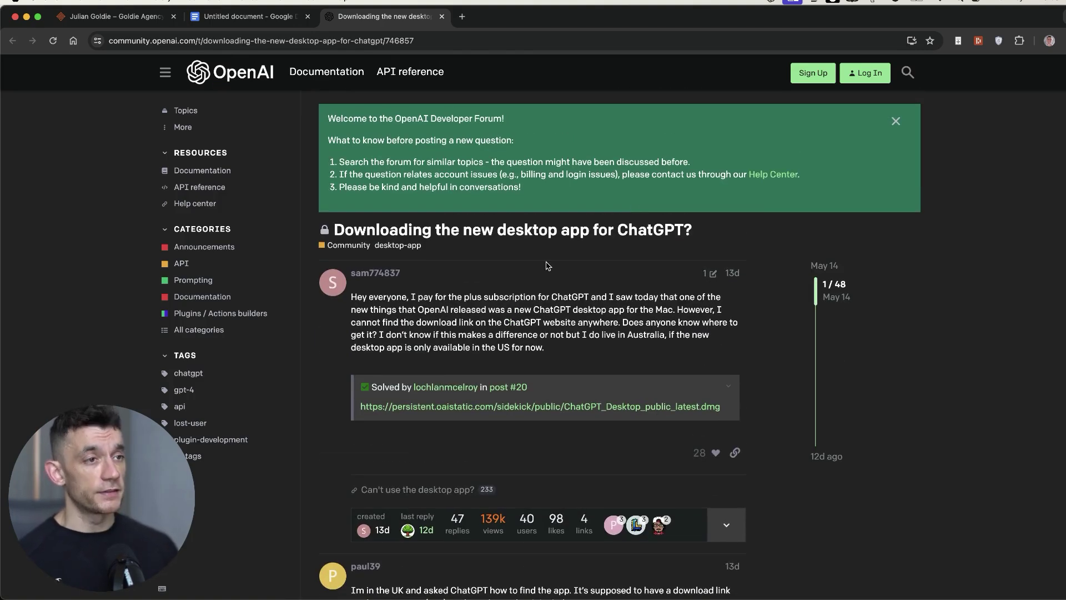
key(super+equal)
key(super+equal)
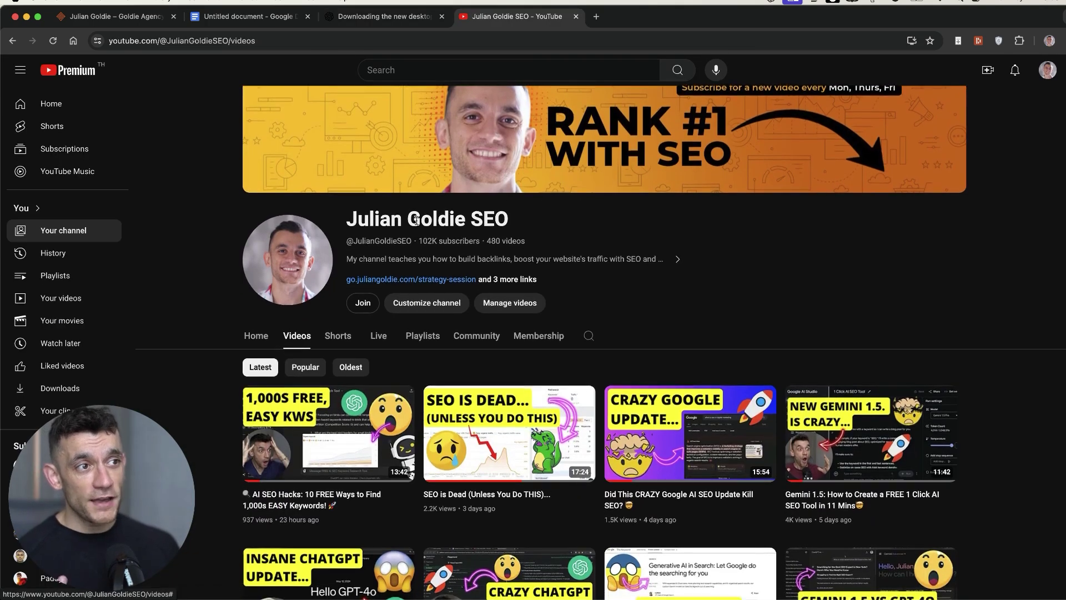
scroll(416, 219, down, 10)
Close the YouTube channel tab and bring up the juliangoldie.co.uk homepage
key(super+w)
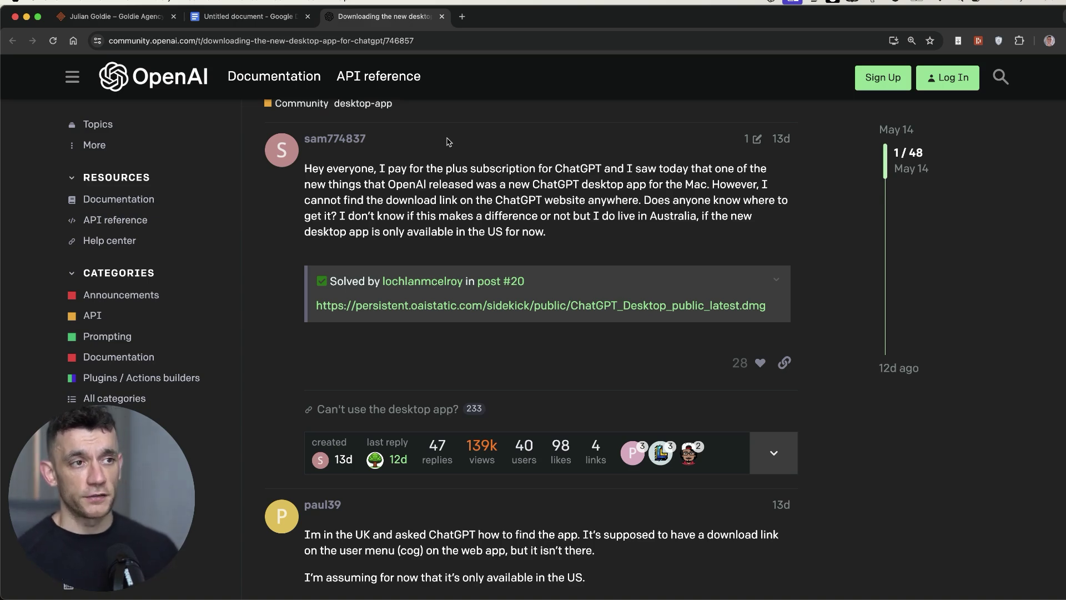
scroll(449, 142, down, 1)
click(401, 335)
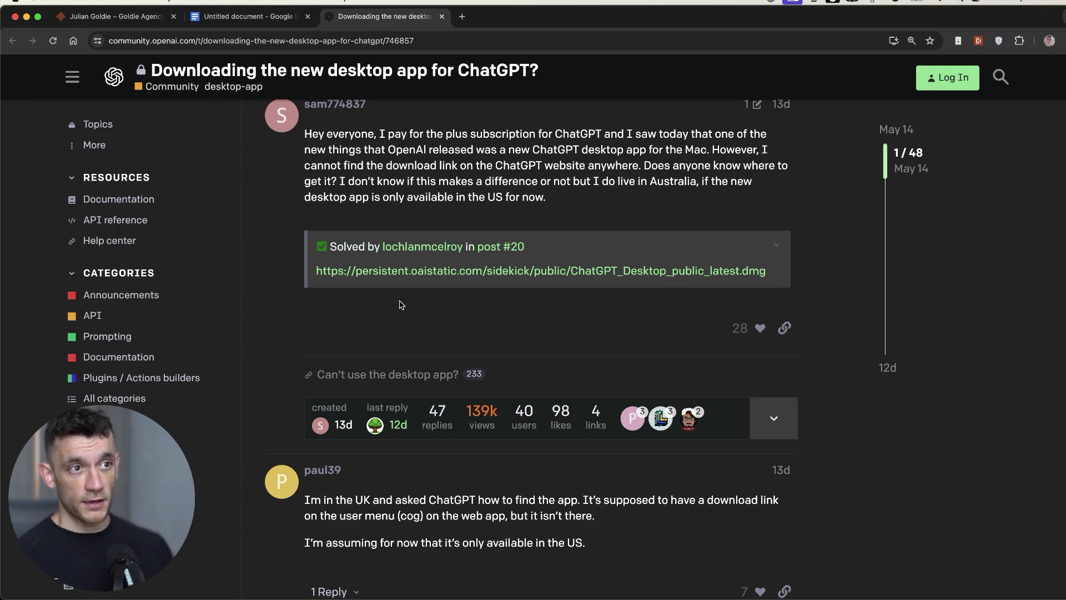
scroll(447, 201, down, 1)
scroll(333, 159, up, 5)
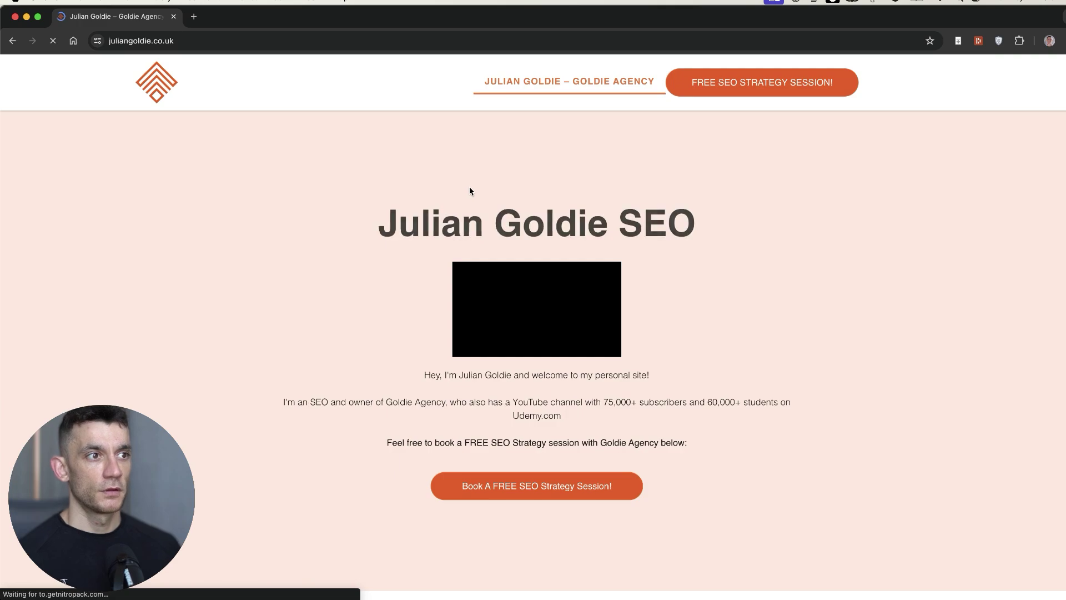
In the quick ChatGPT prompt, request 10 SEO-optimized headlines targeting 'Best SEO Agencies'
scroll(637, 423, down, 15)
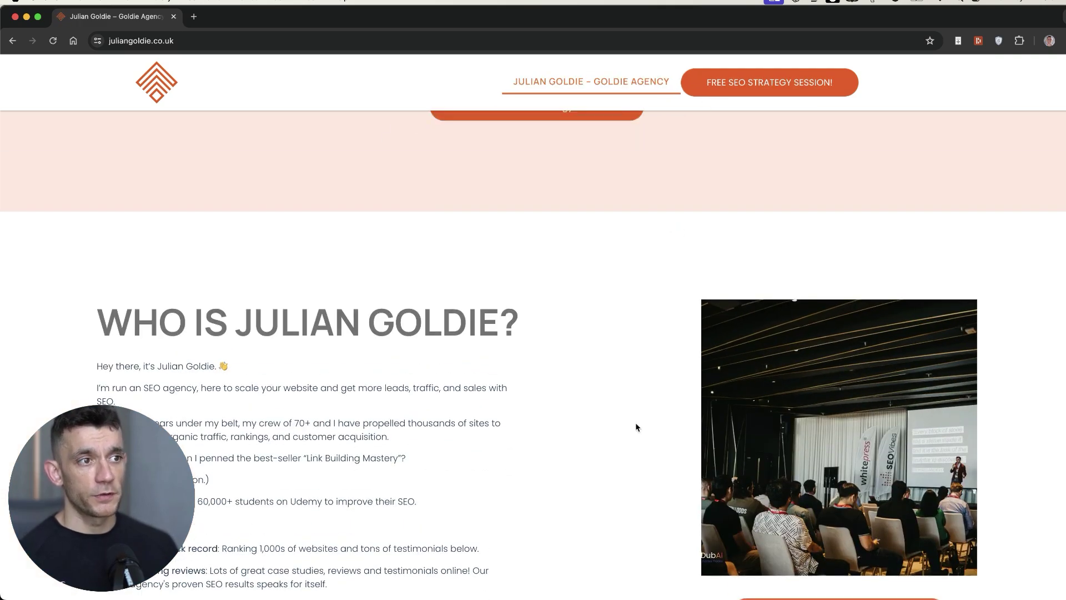
scroll(636, 423, up, 15)
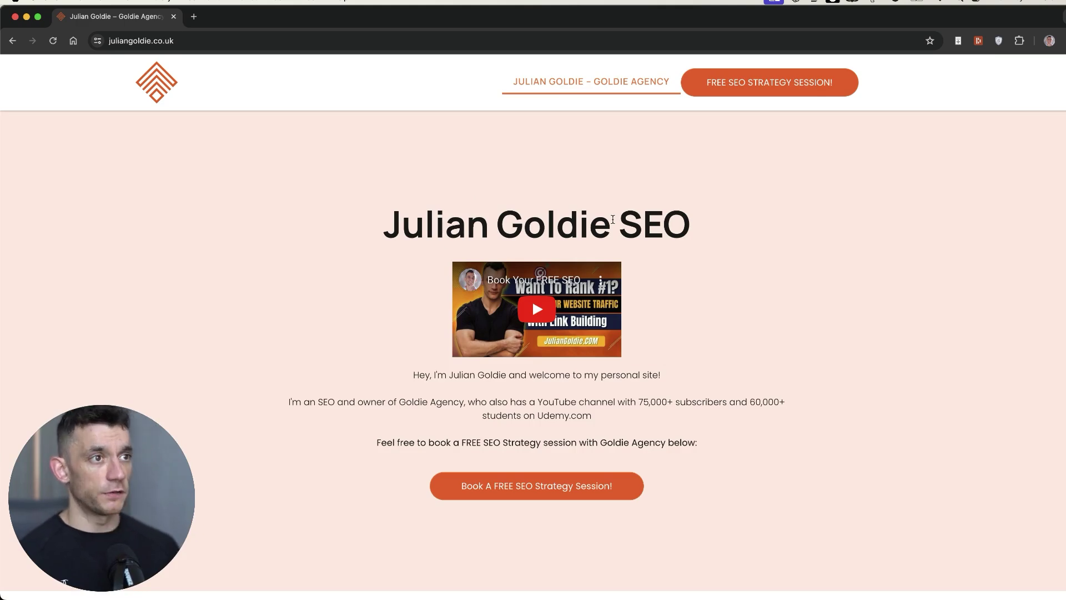
key(alt+space)
text(give me 10 SEO optimized headlines for my page, targing the keyword "Best SEO Agencies)
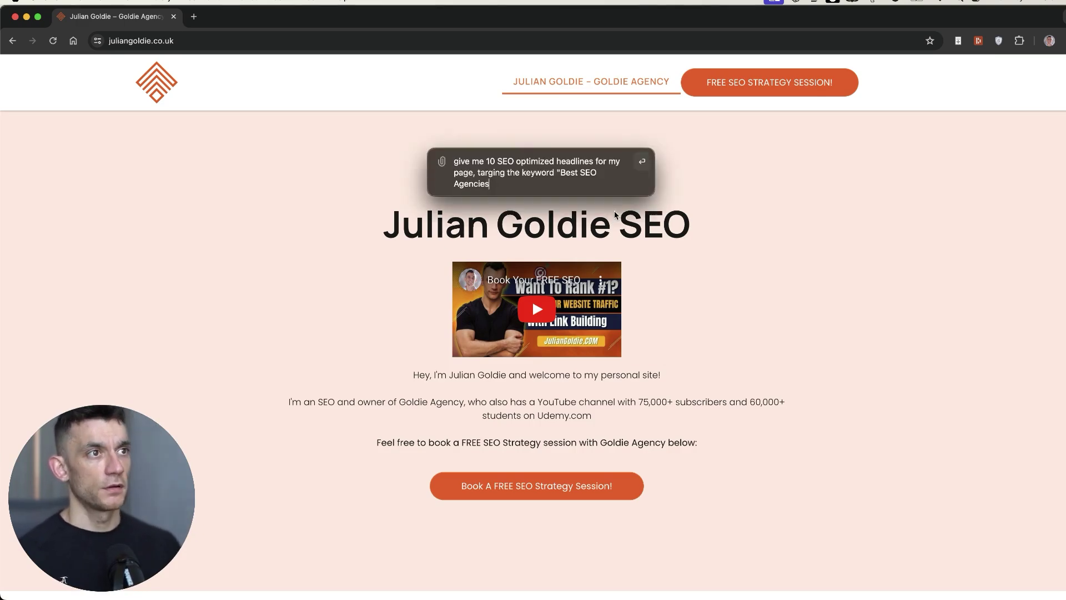
key(Delete)
text(G)
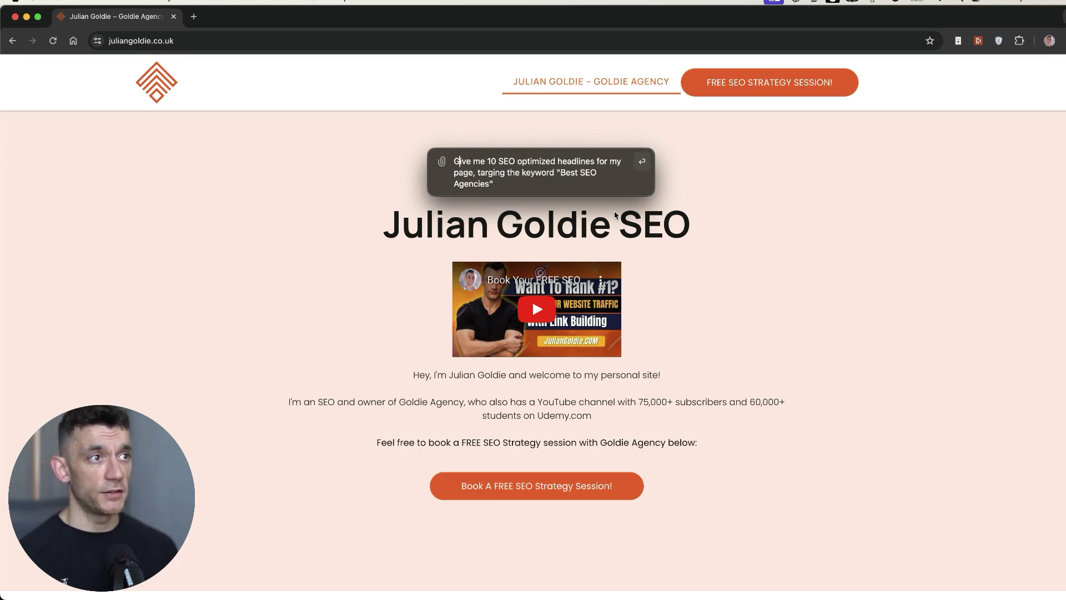
key(Return)
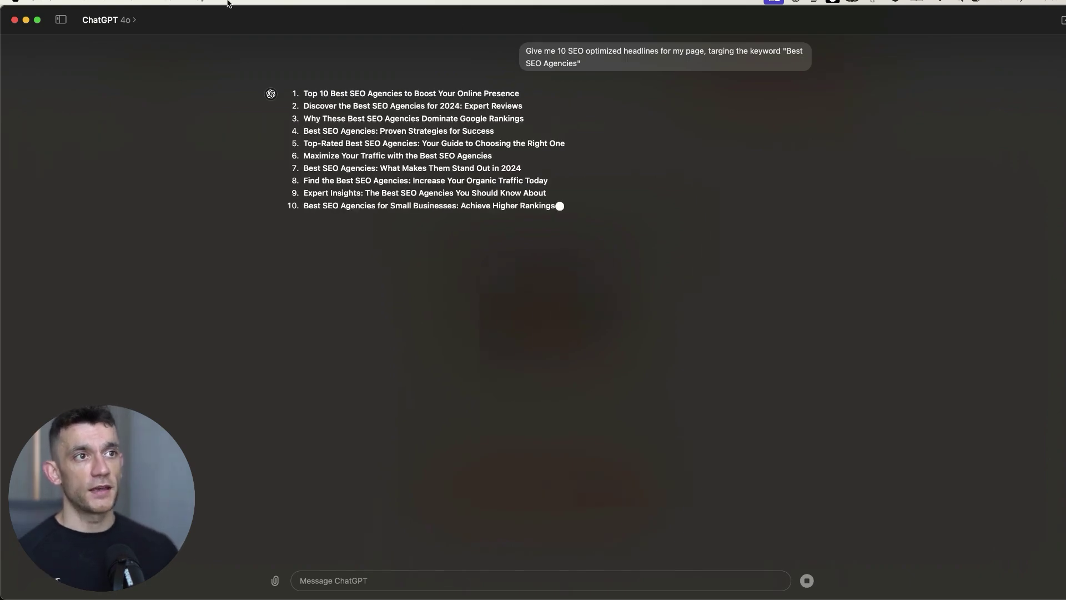
Select the first generated headline and bring Chrome back to the front
triple_click(417, 96)
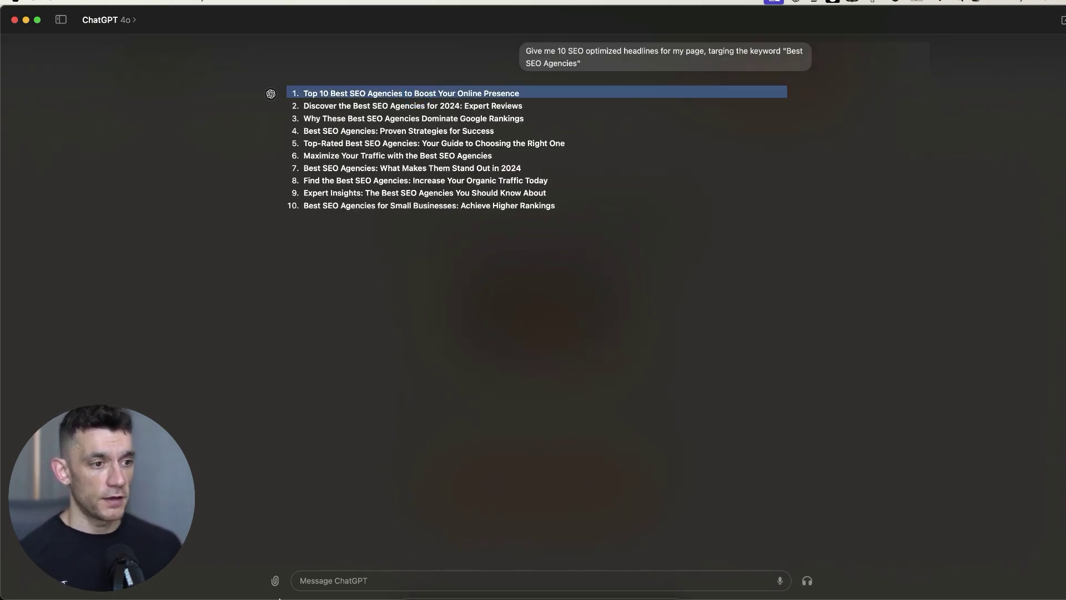
click(460, 581)
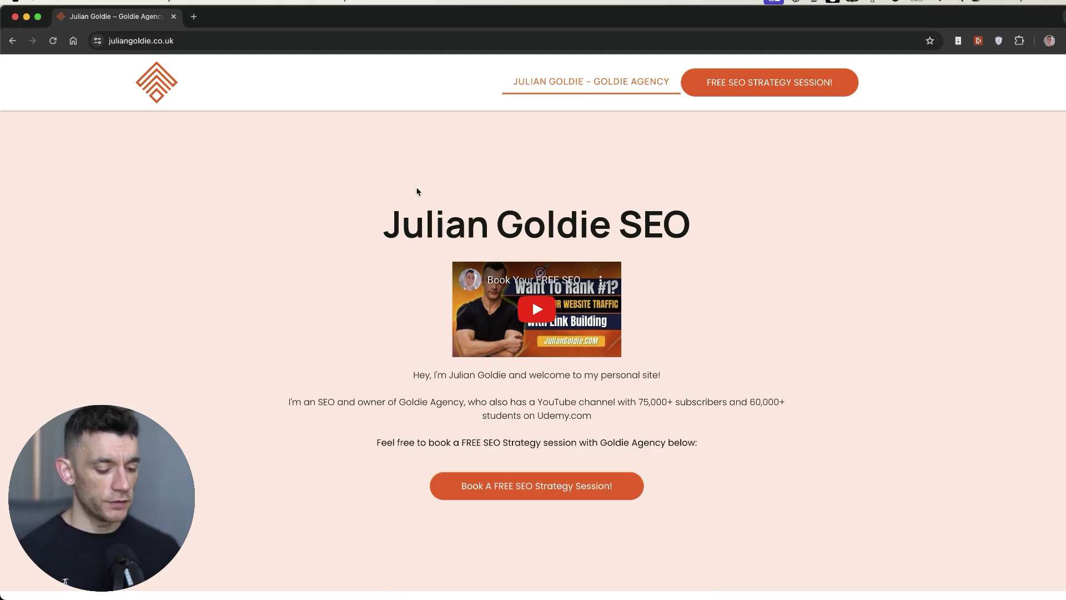
key(alt+space)
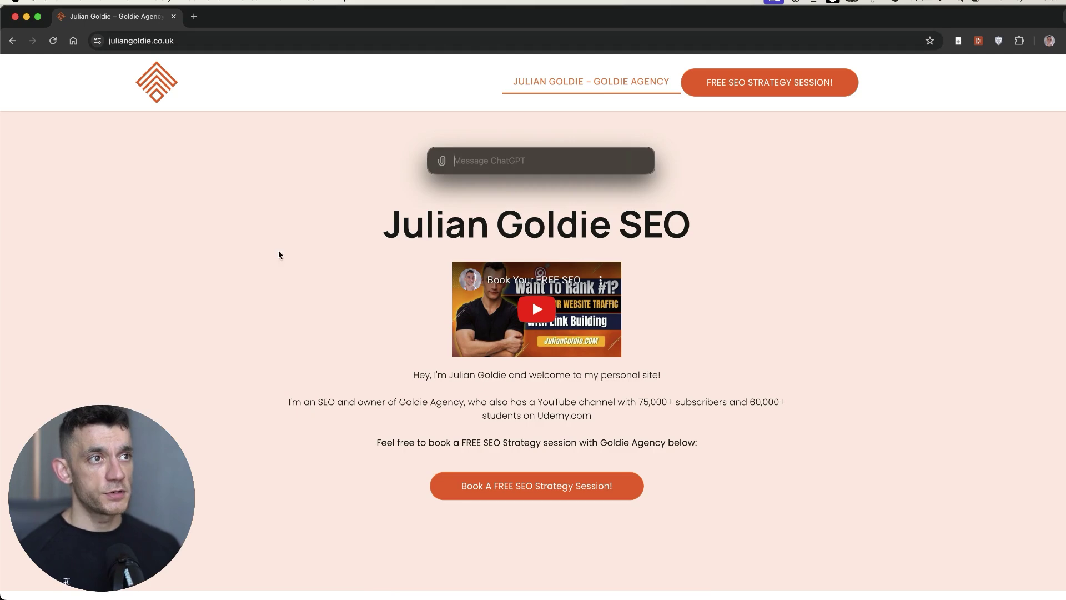
Attach a screenshot of the Google Chrome window to the quick ChatGPT message
click(441, 160)
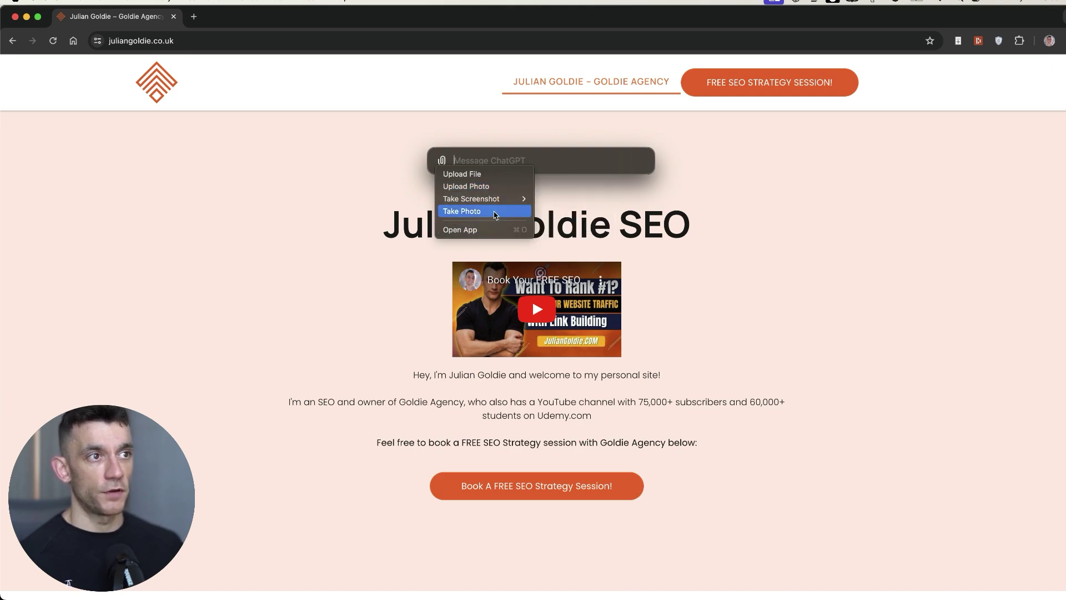
mouse_move(511, 201)
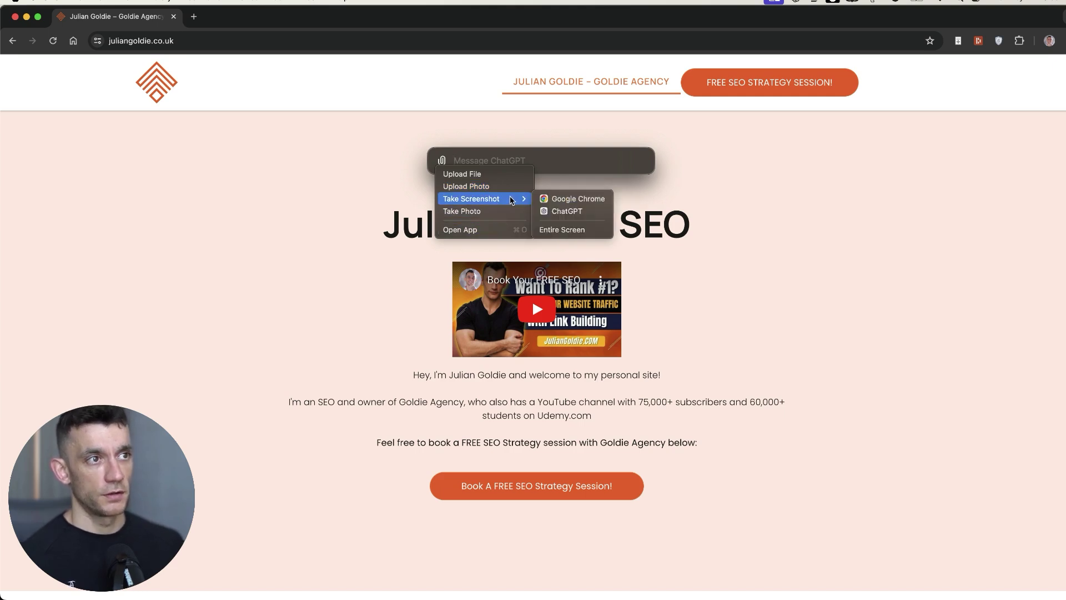
click(547, 199)
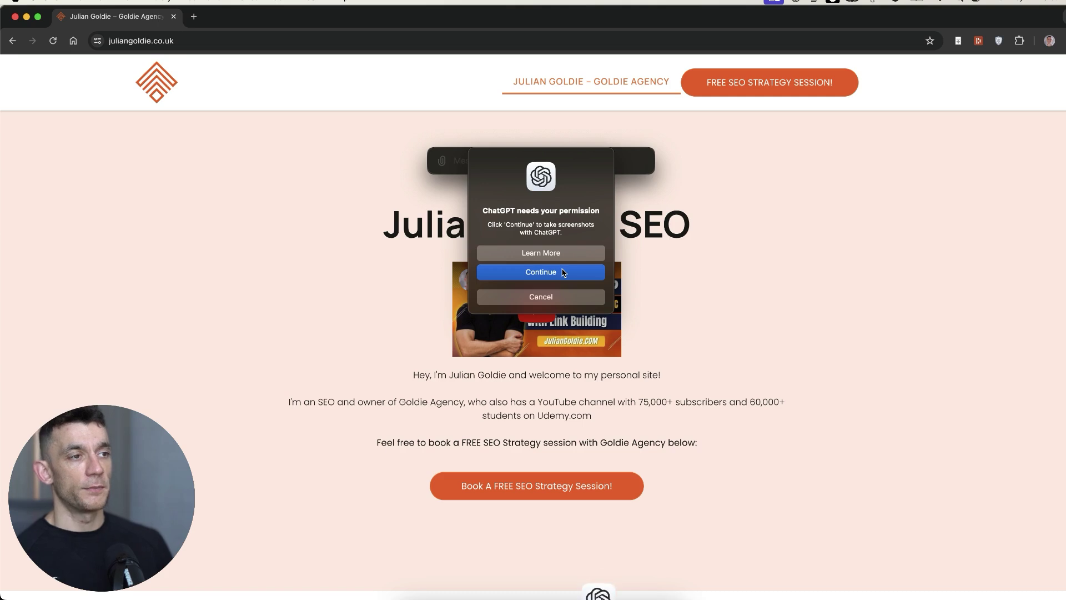
click(562, 272)
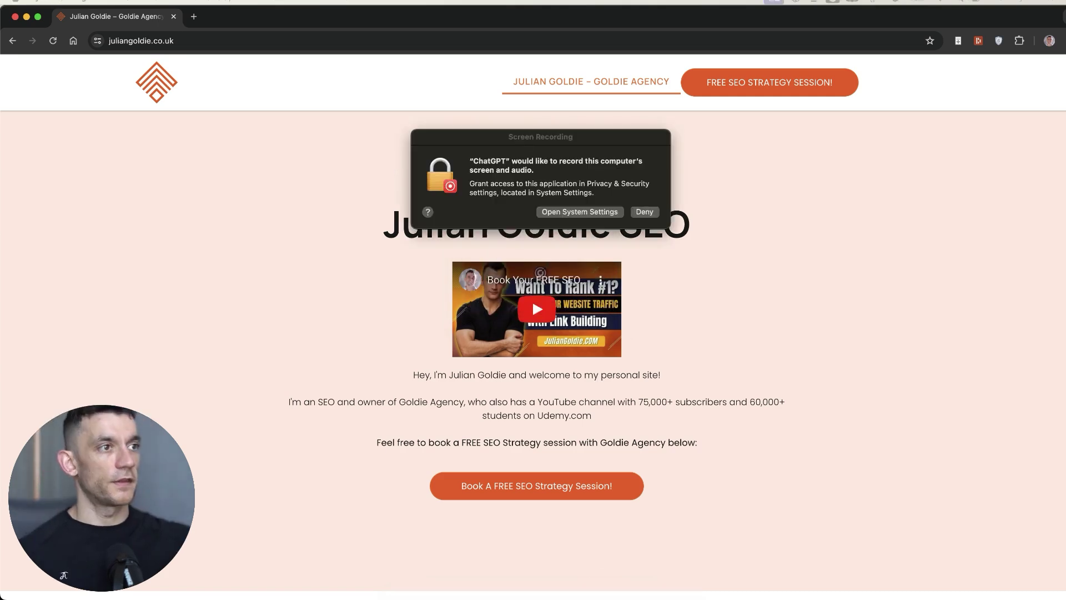
key(Escape)
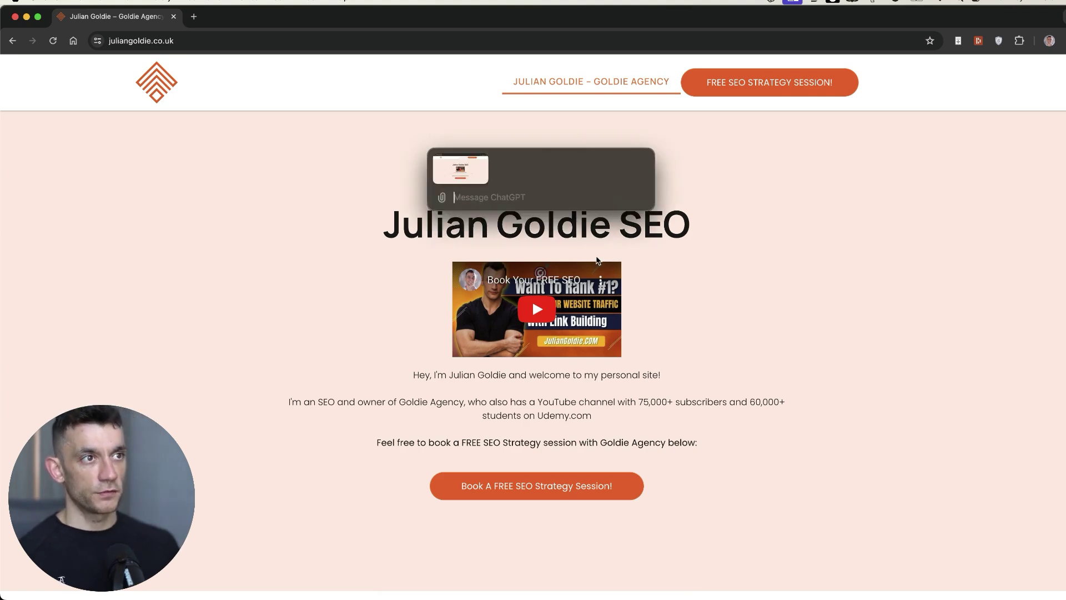
Send 'Give me 5 SEO optimized headlines for this page' with the screenshot
text(Give m)
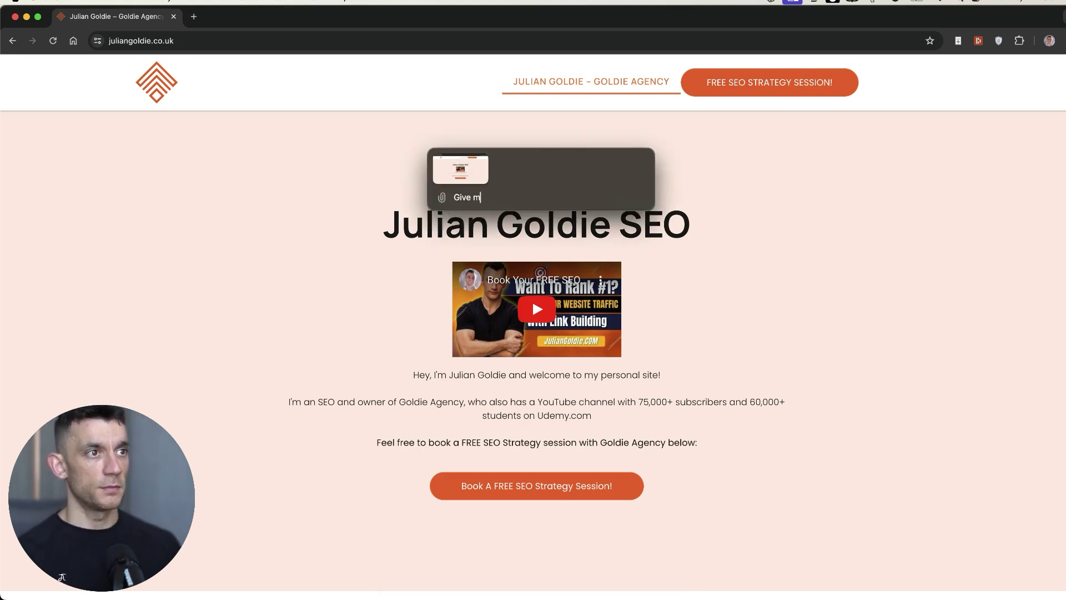
text(e 5 SEO o)
key(BackSpace)
text(SEO opt)
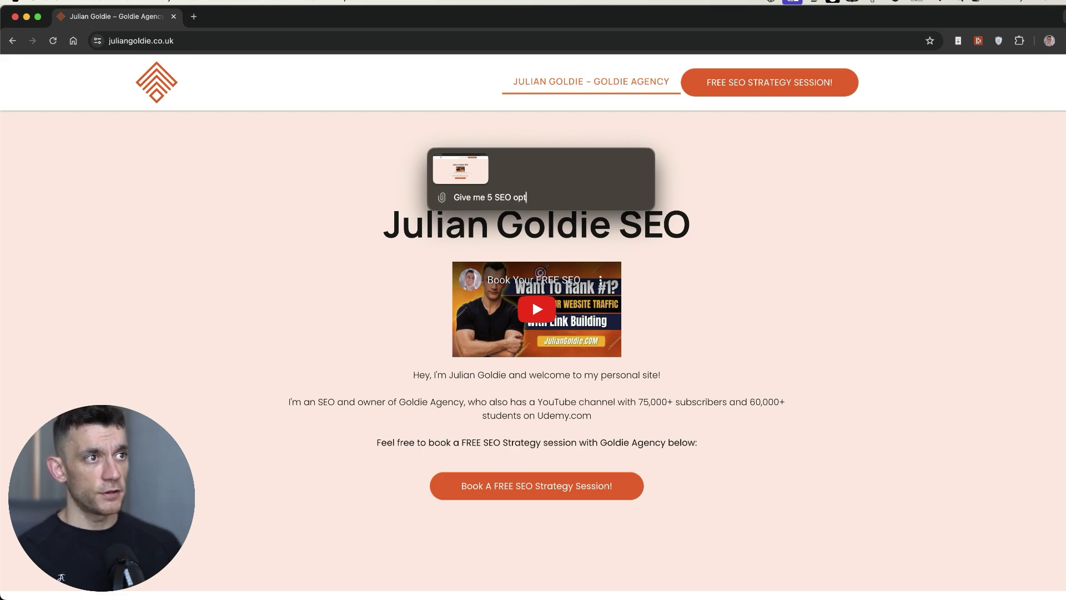
text(imized headlines for this page)
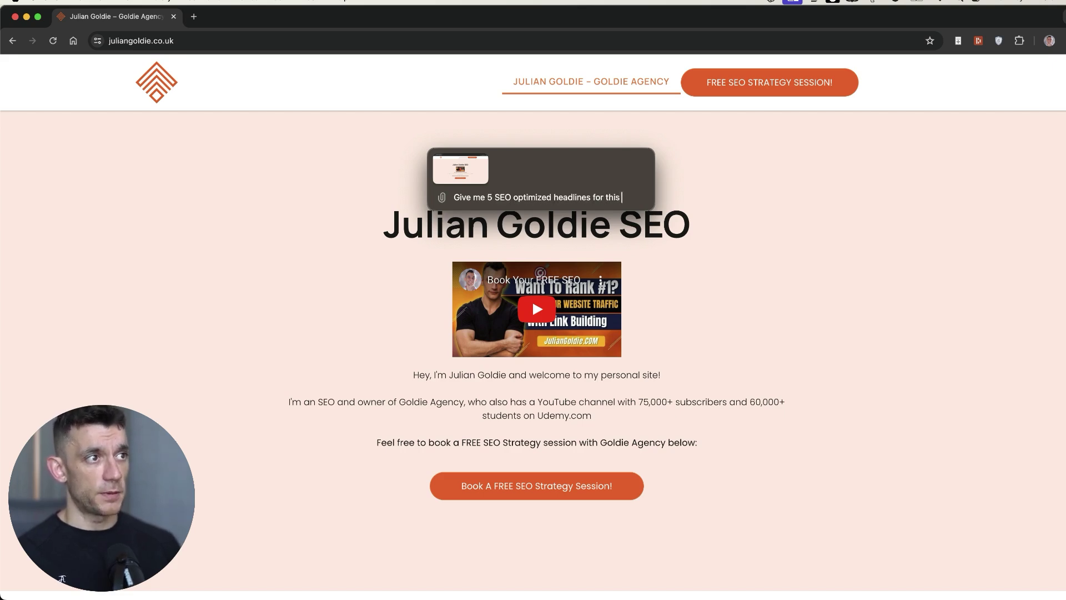
key(Return)
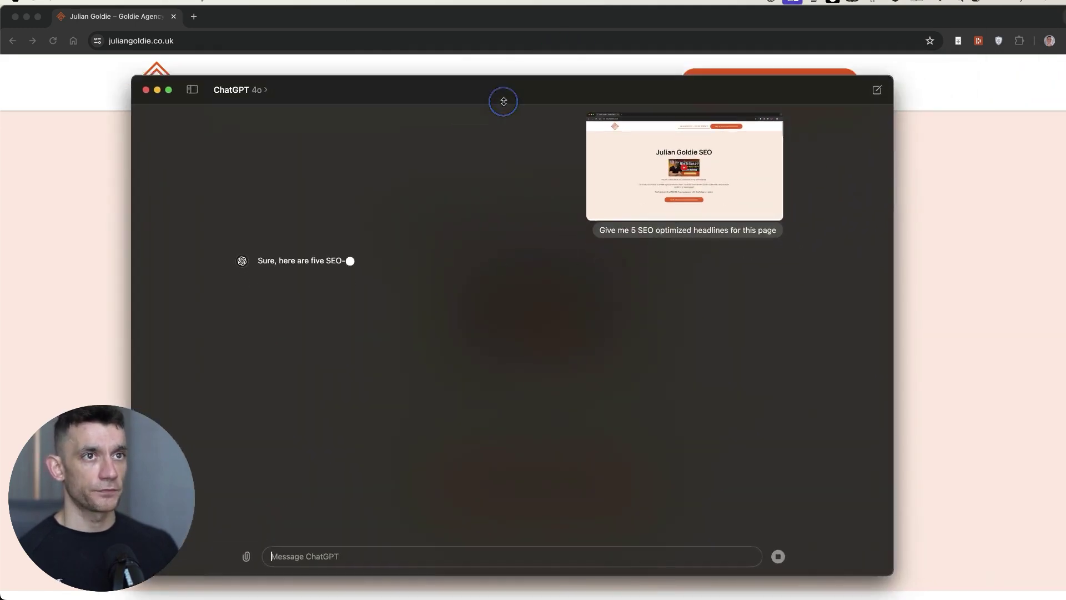
Move the ChatGPT window to the screen top and look over the headlines and model list
drag(503, 101, 504, 31)
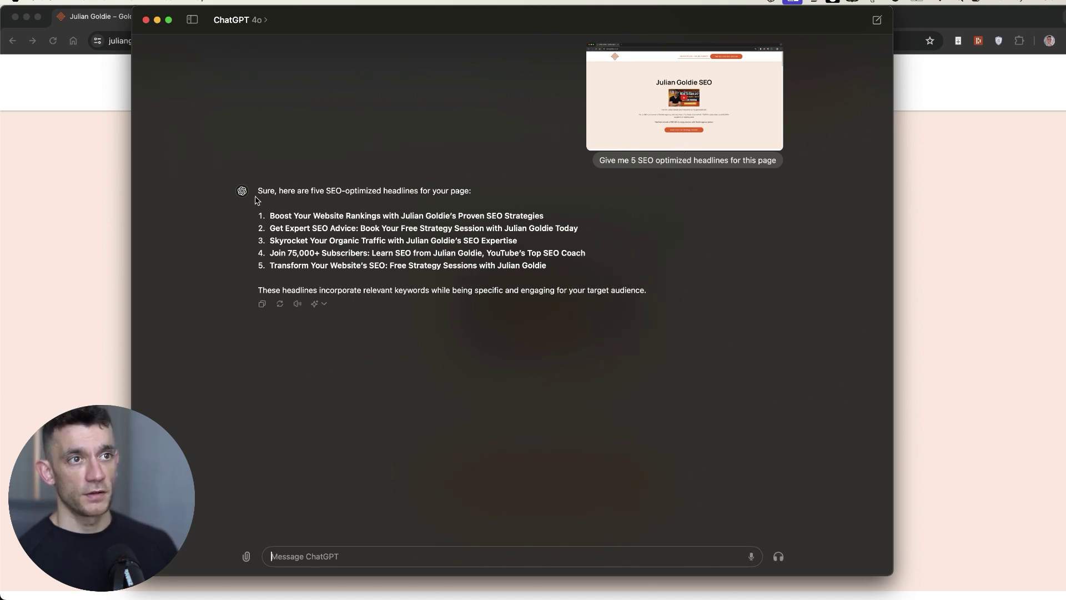
drag(574, 269, 259, 214)
click(444, 239)
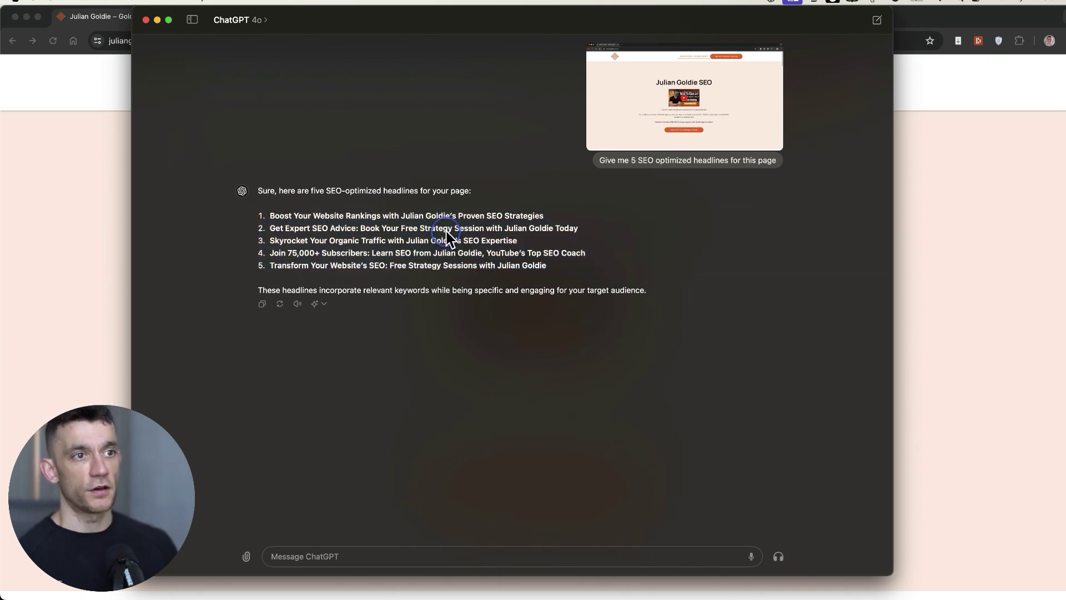
click(328, 304)
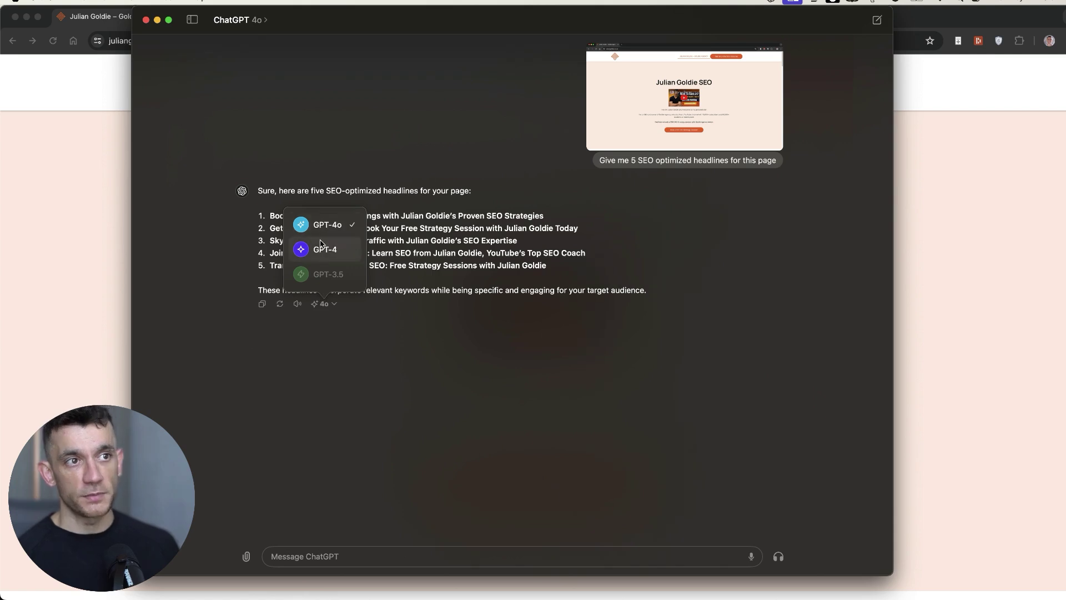
click(423, 459)
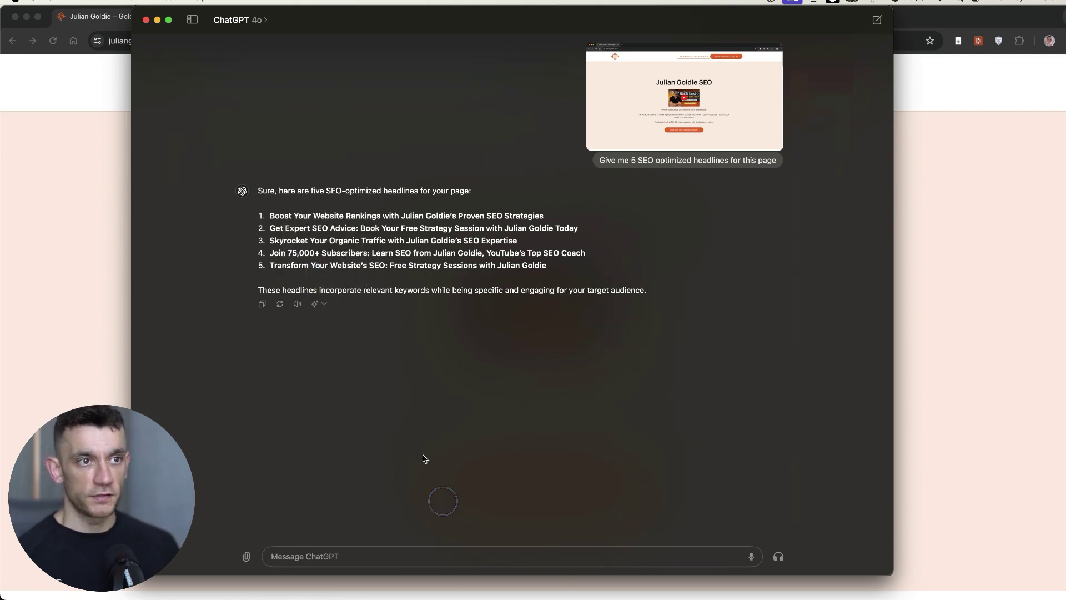
Start and stop the read-aloud of the reply, select its text, and return to the browser
click(297, 303)
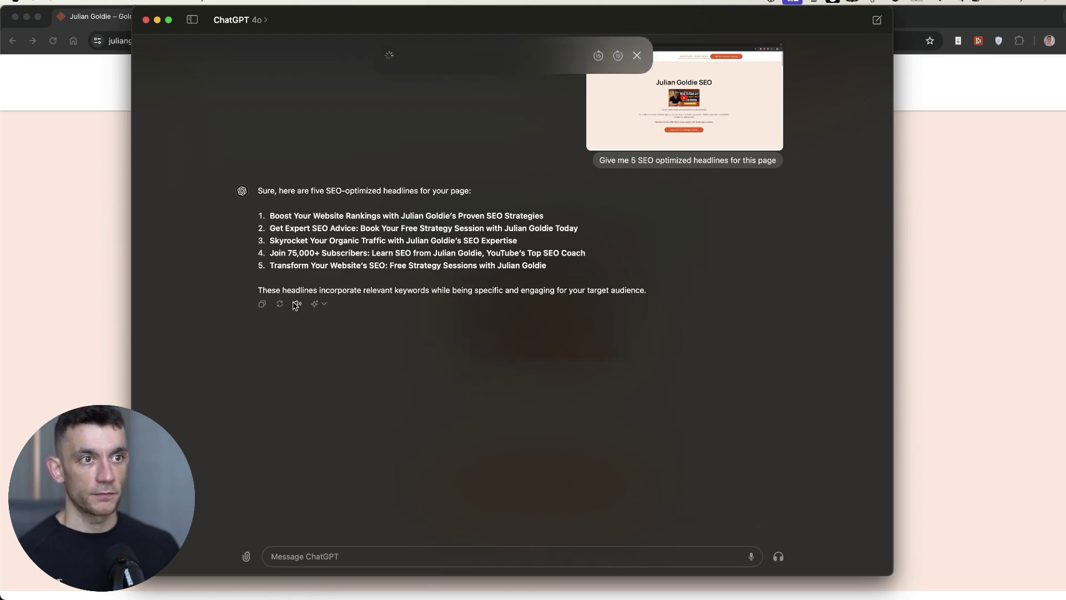
click(573, 224)
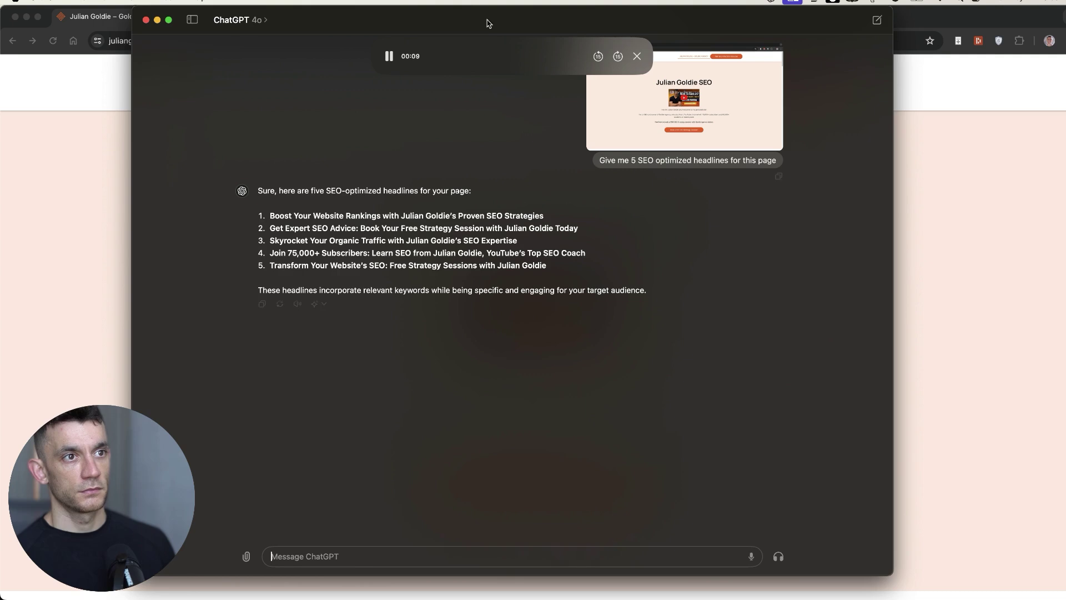
click(388, 56)
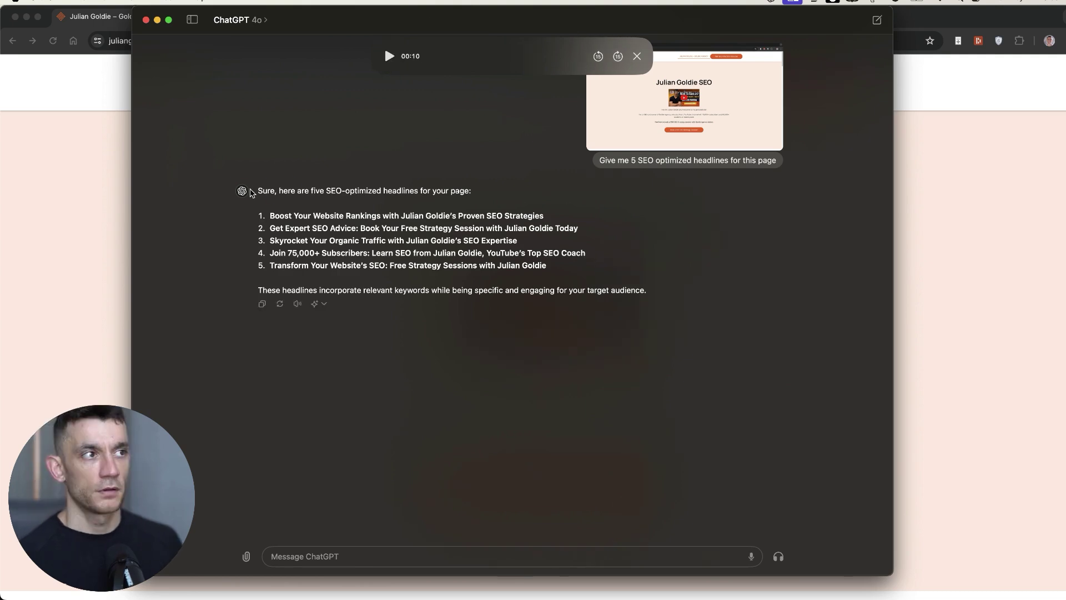
drag(644, 294, 206, 194)
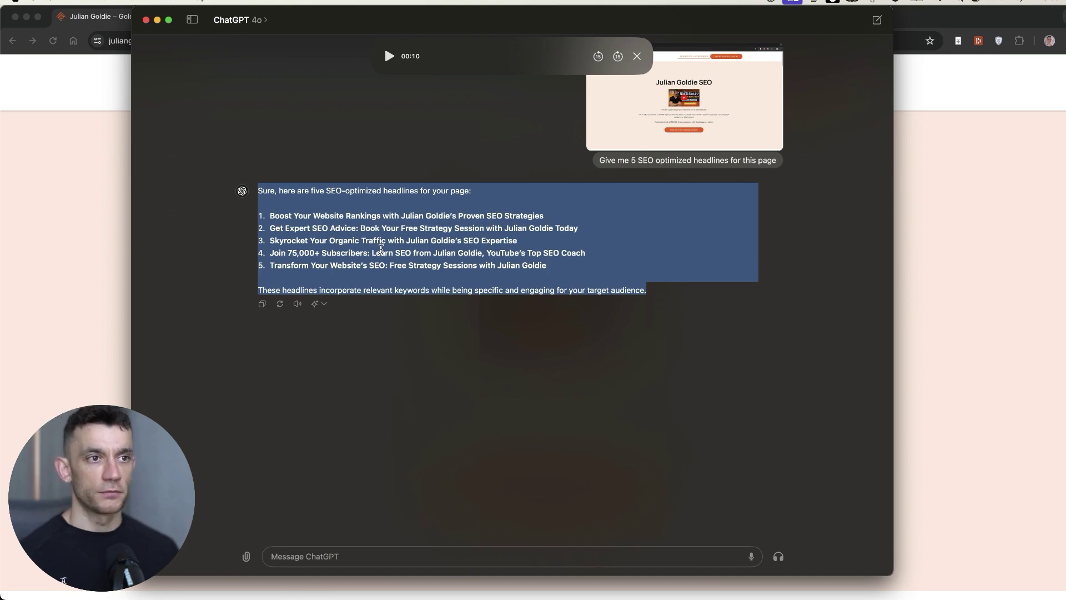
click(983, 241)
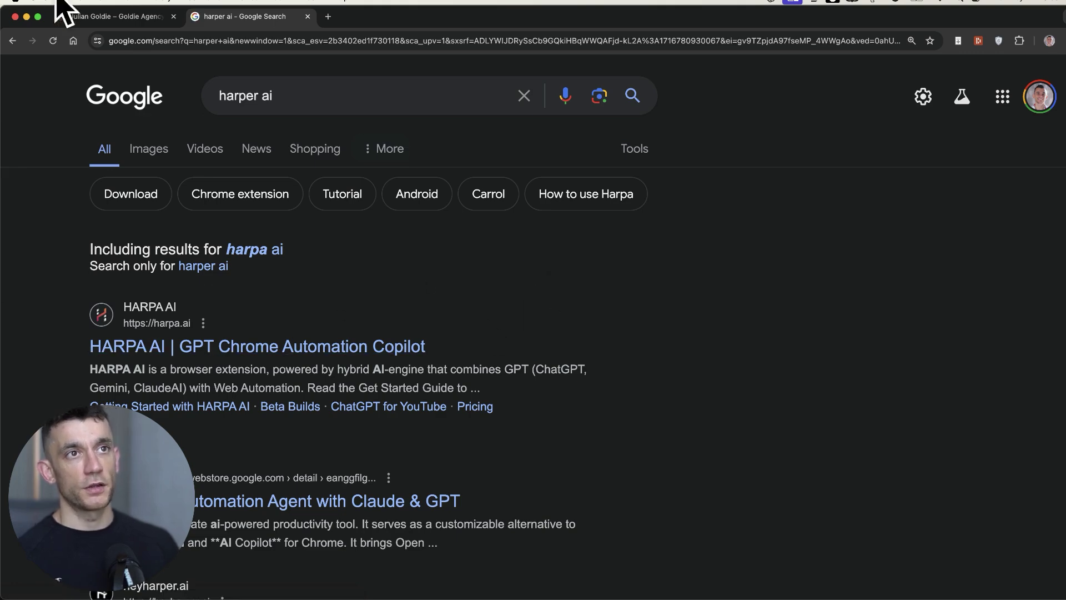
Close the harper ai search tab and open the ChatGPT app with its chat history sidebar
key(super+w)
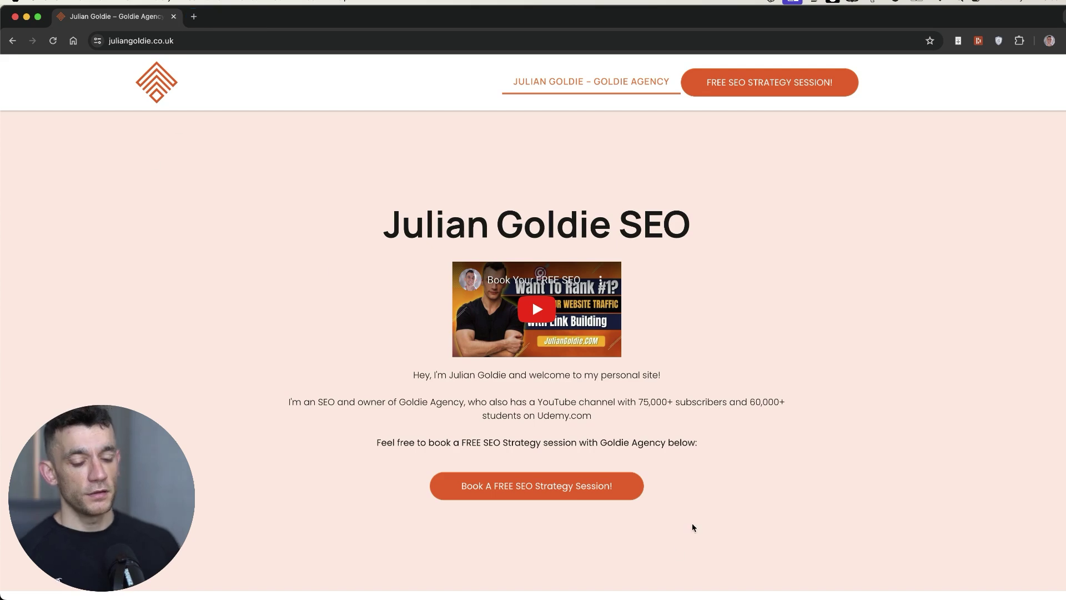
key(alt+space)
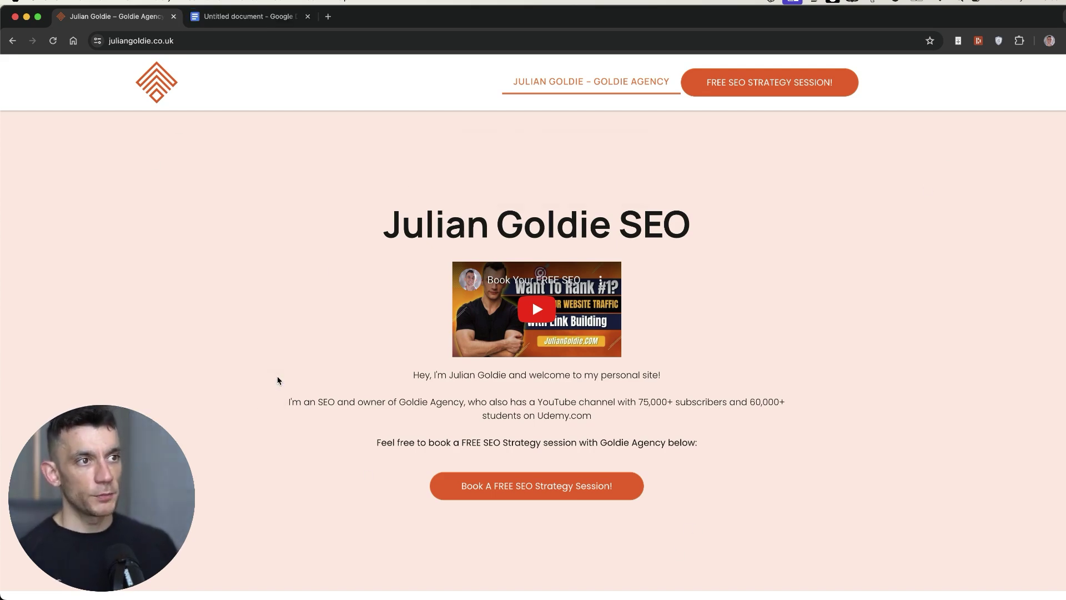
mouse_move(553, 593)
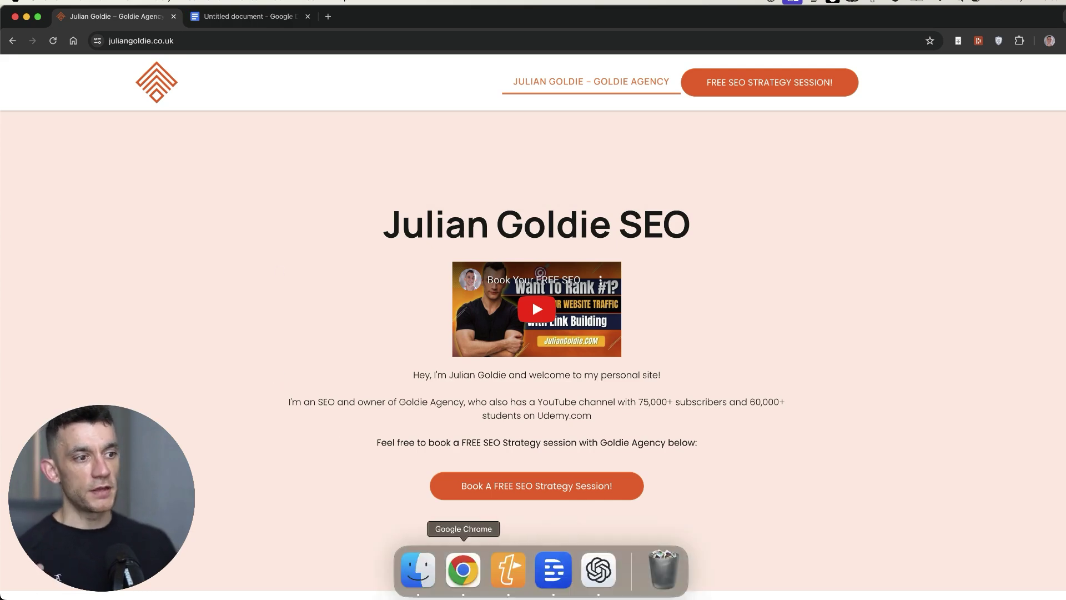
click(599, 569)
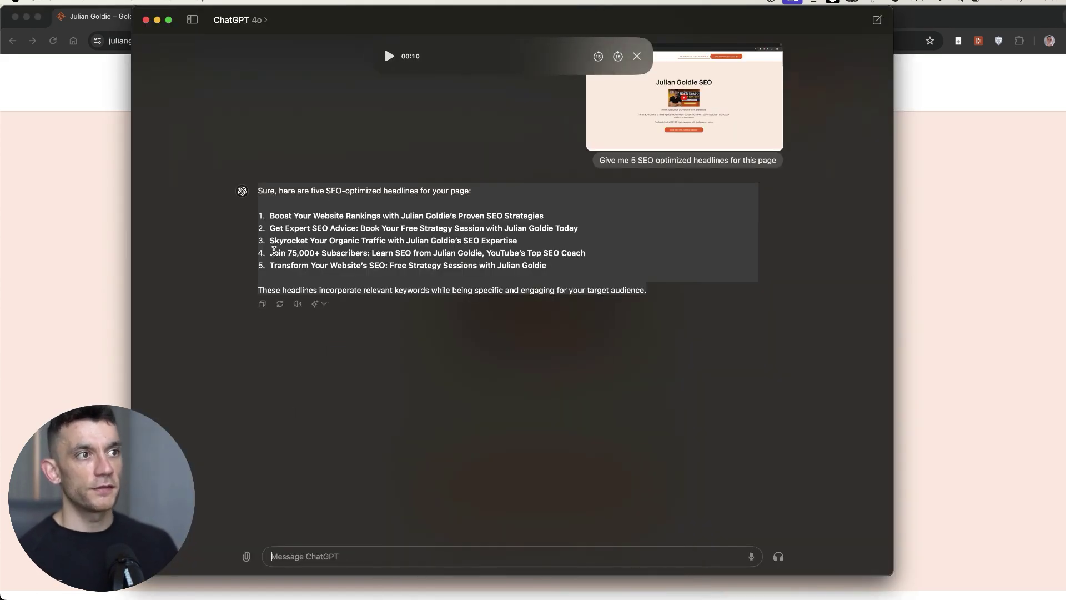
click(193, 22)
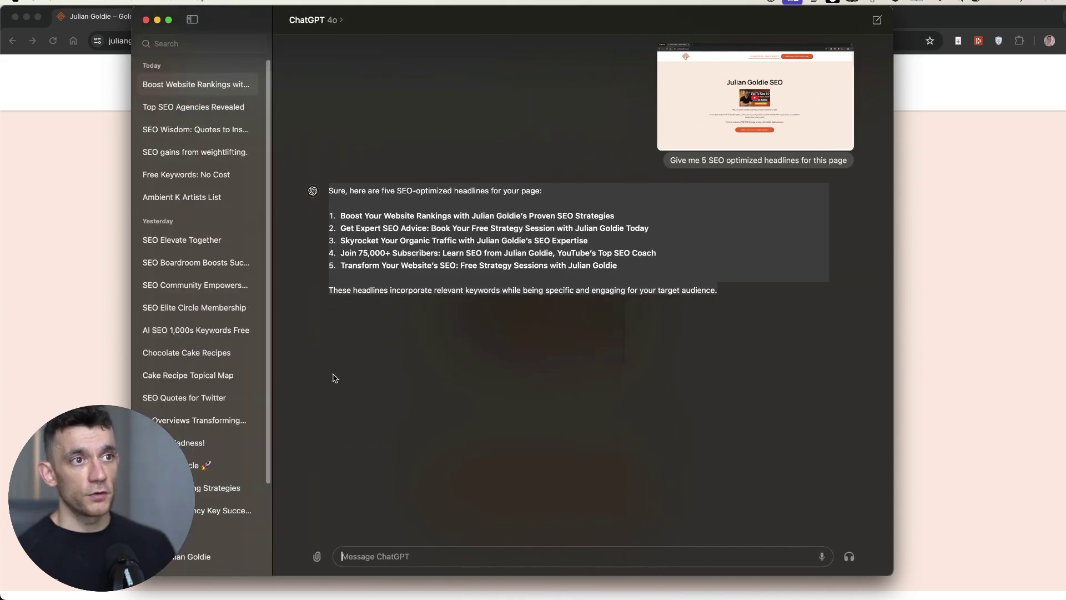
Switch back to the browser and open a new Chrome tab
click(62, 179)
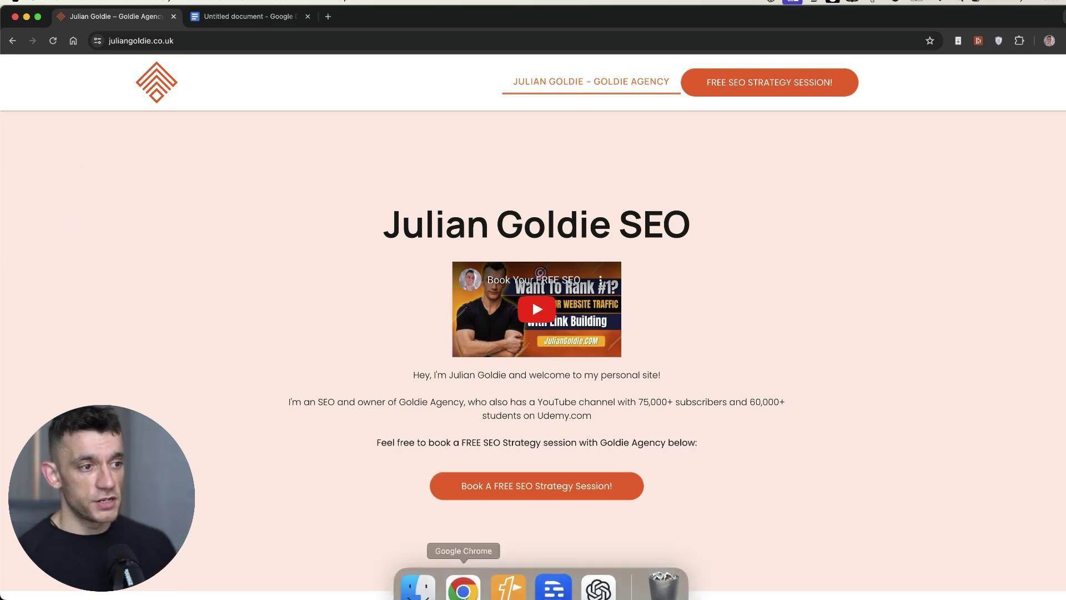
click(603, 576)
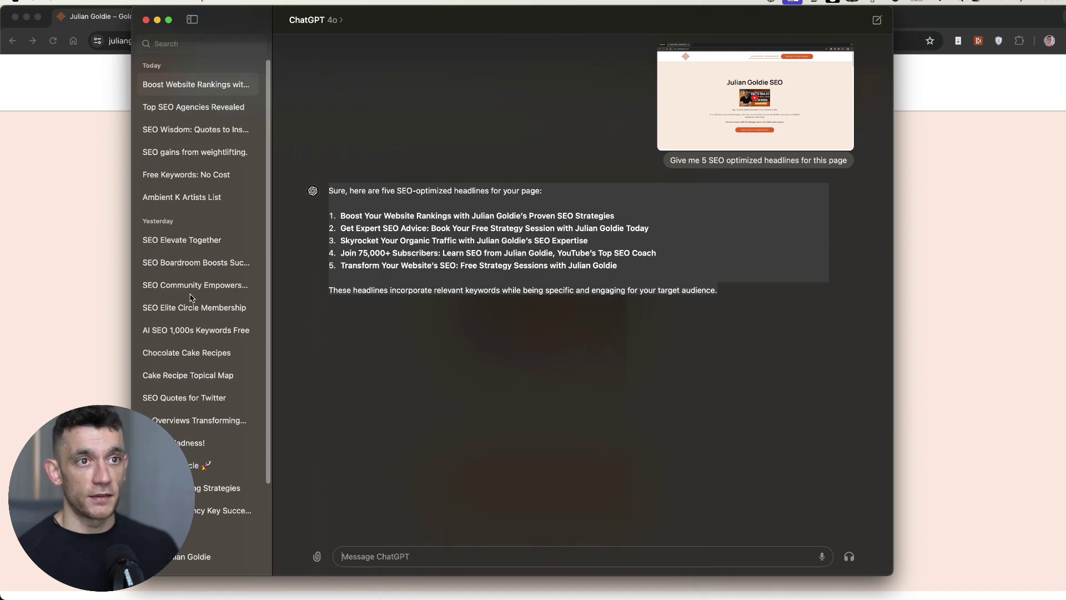
click(75, 215)
key(super+t)
In Ahrefs Keywords Explorer, limit keyword difficulty to 10 and show the 17 results
text(c)
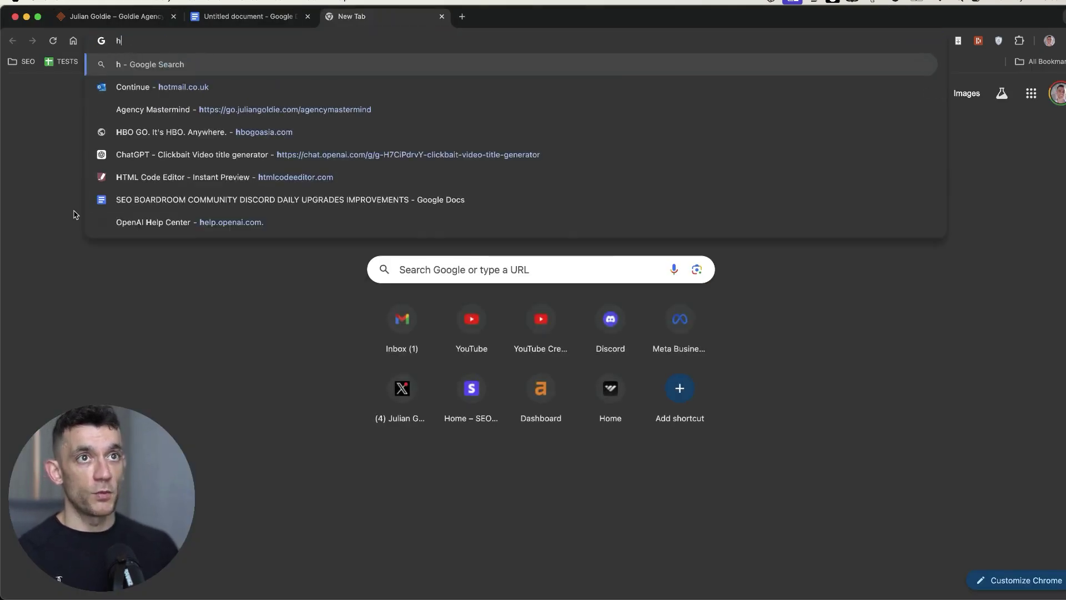
key(Return)
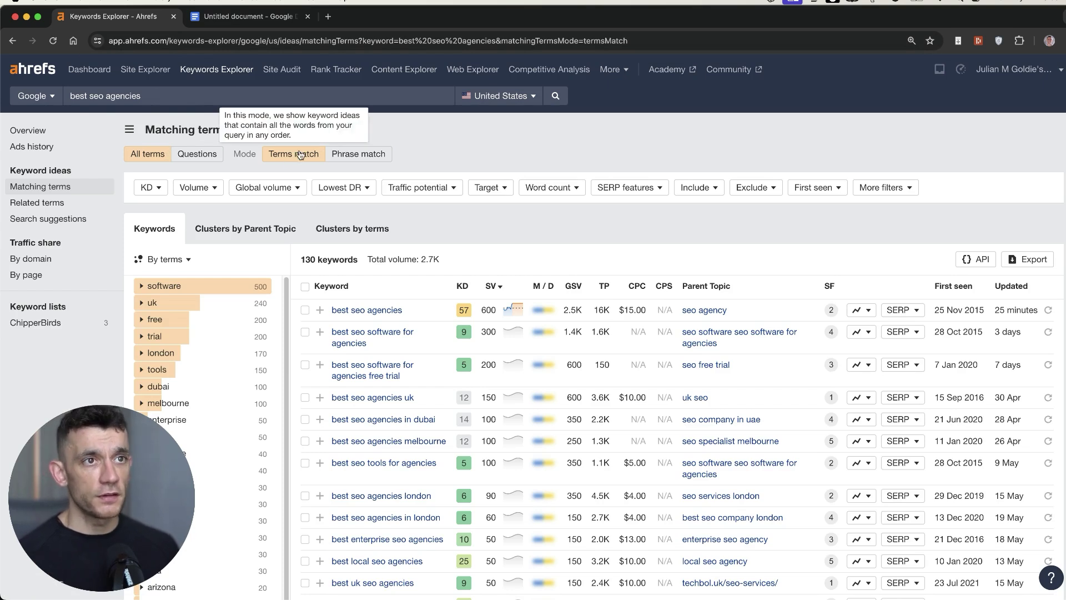
click(149, 188)
click(258, 205)
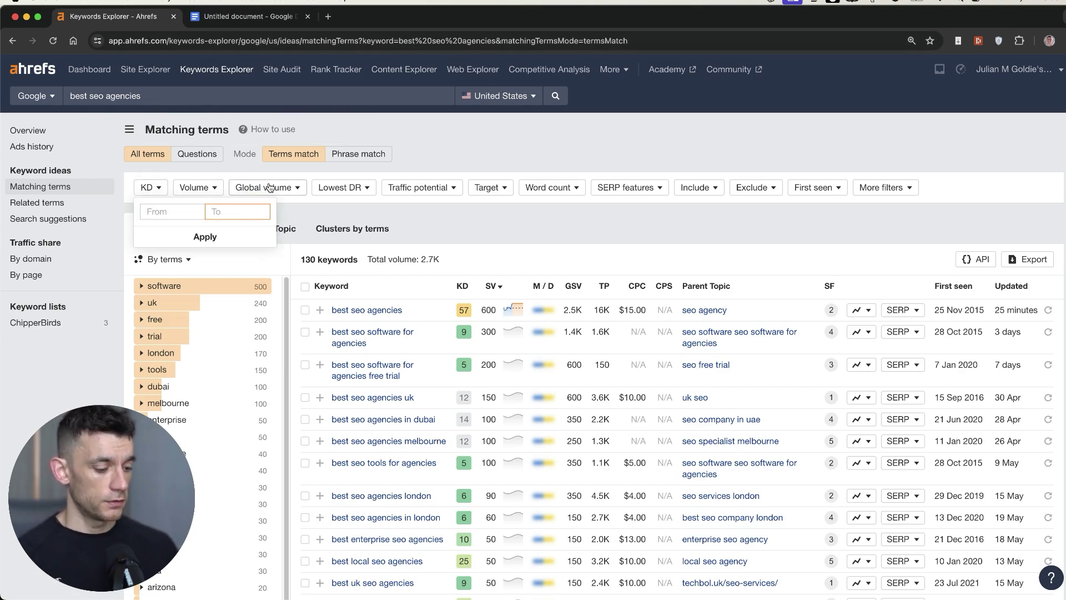
click(205, 236)
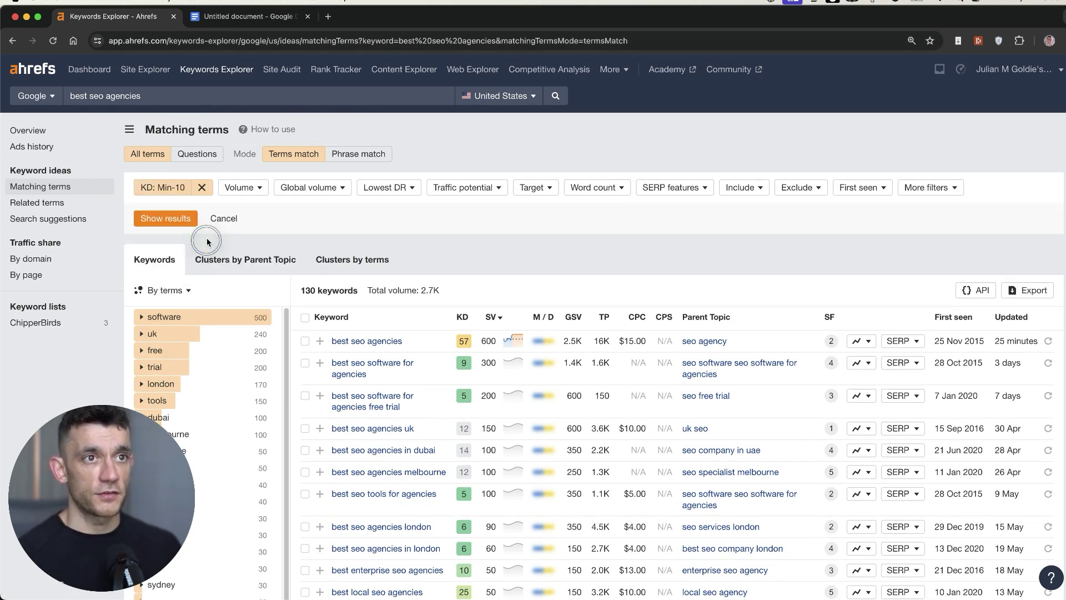
click(169, 215)
scroll(475, 357, down, 4)
scroll(475, 358, up, 4)
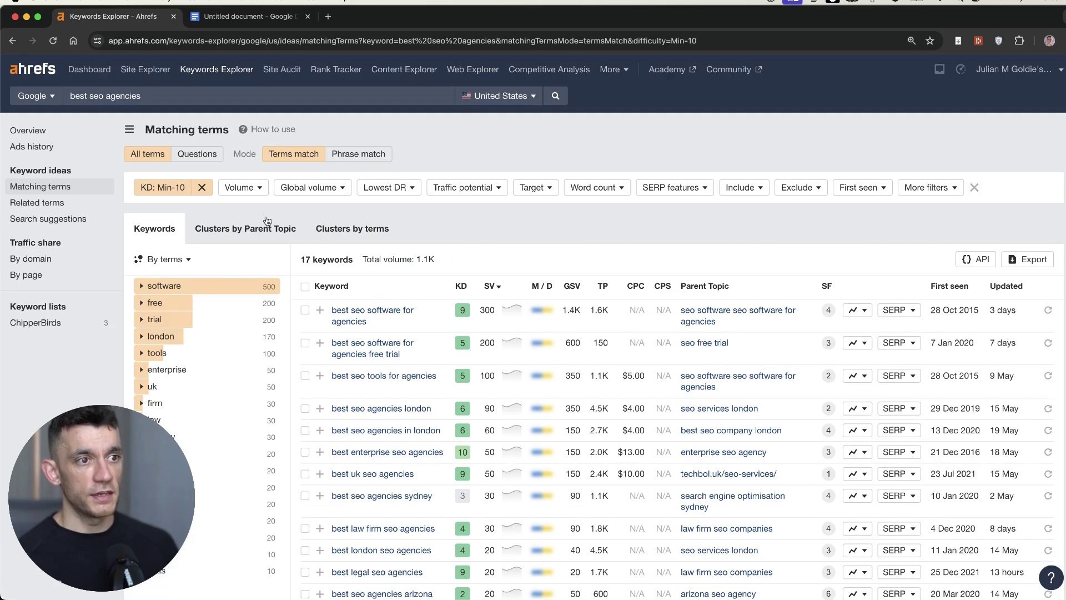
scroll(509, 316, down, 4)
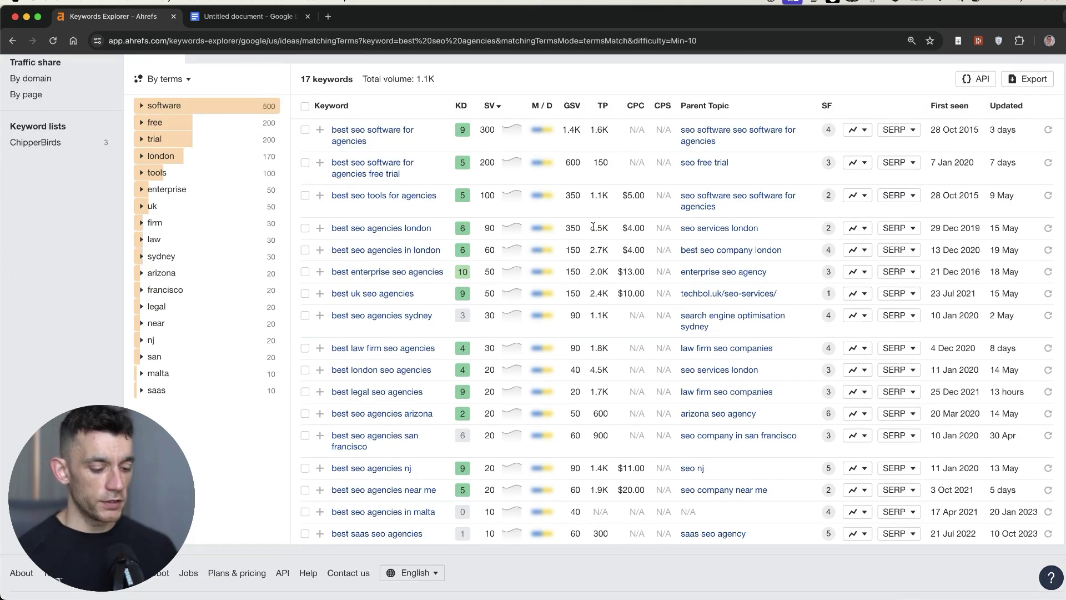
Attach a screenshot of the keyword table to the quick prompt, asking 'Which keywords are the best for me?'
key(alt+space)
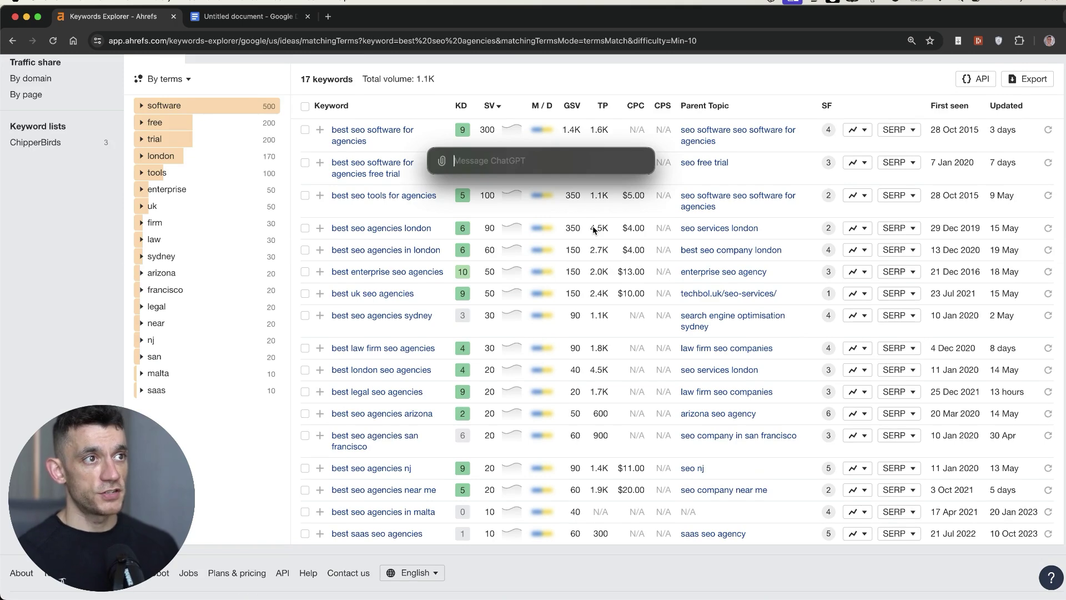
click(443, 163)
click(593, 196)
text(Which keywords are the best for me?)
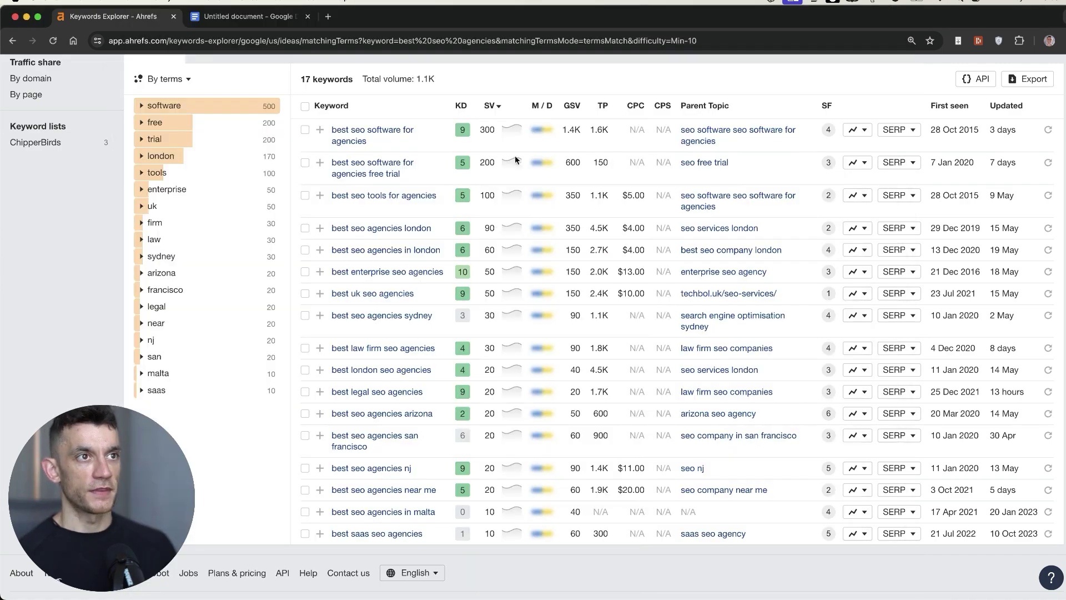
scroll(439, 183, up, 5)
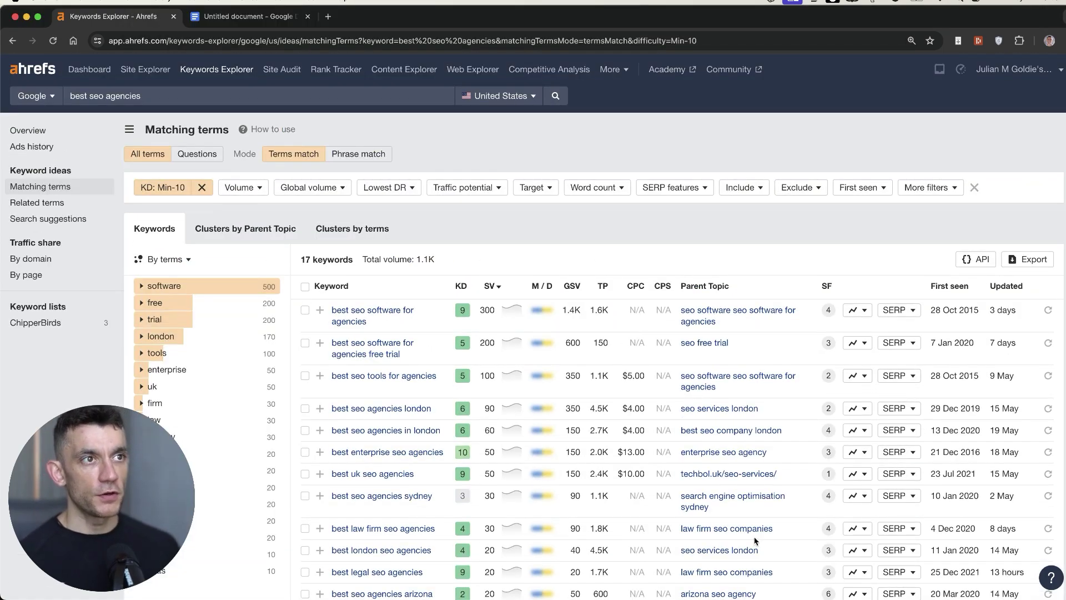
scroll(422, 367, down, 5)
scroll(474, 291, up, 5)
scroll(474, 291, down, 5)
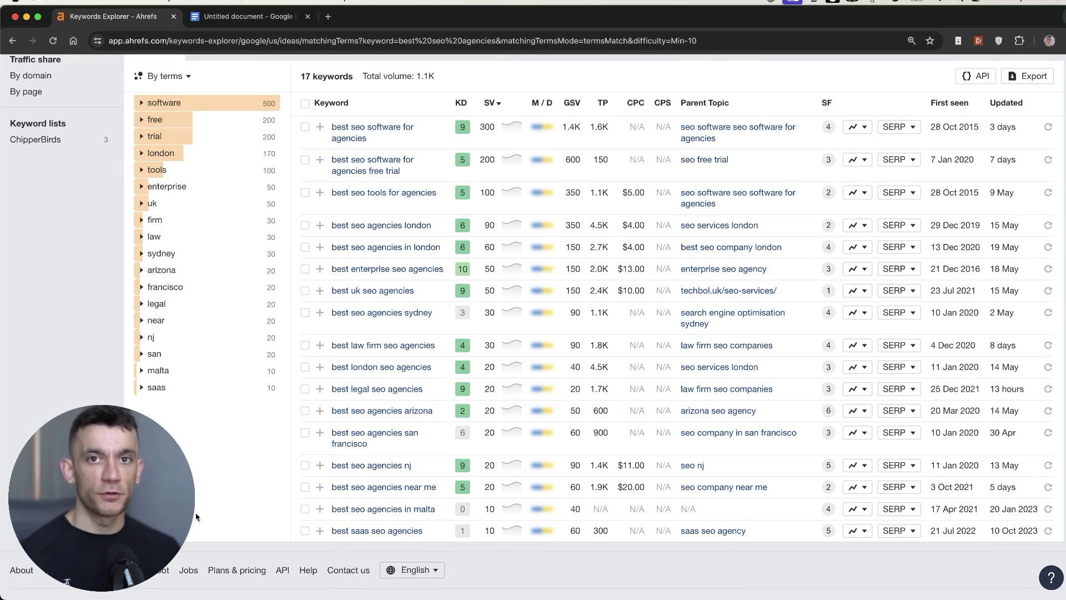
Paste the Ahrefs screenshot into the quick prompt and type 'Based on who I am, find the best keywords for me'
key(alt+space)
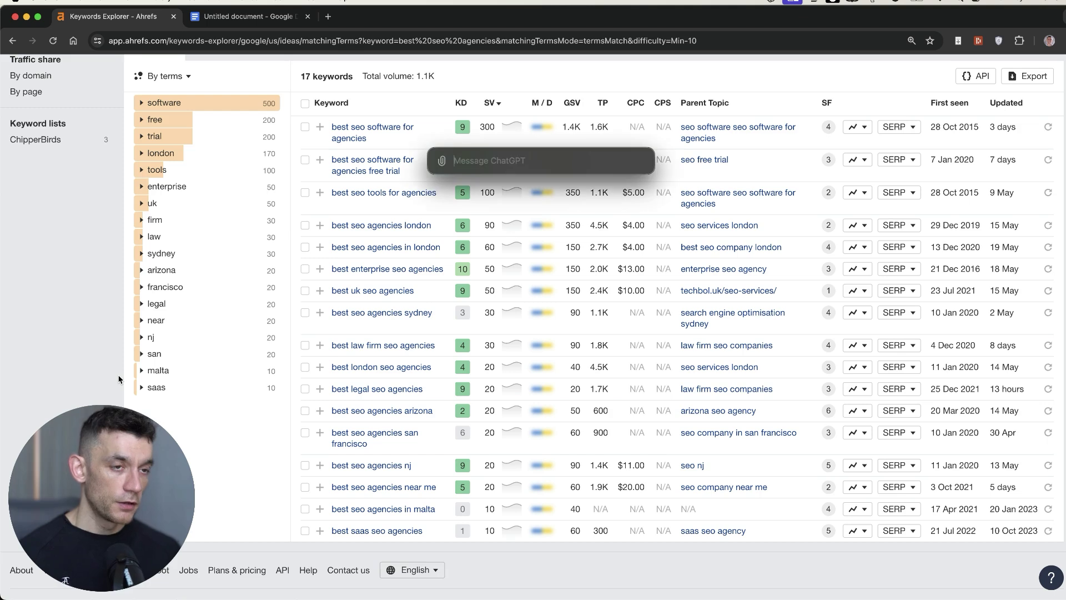
key(super+v)
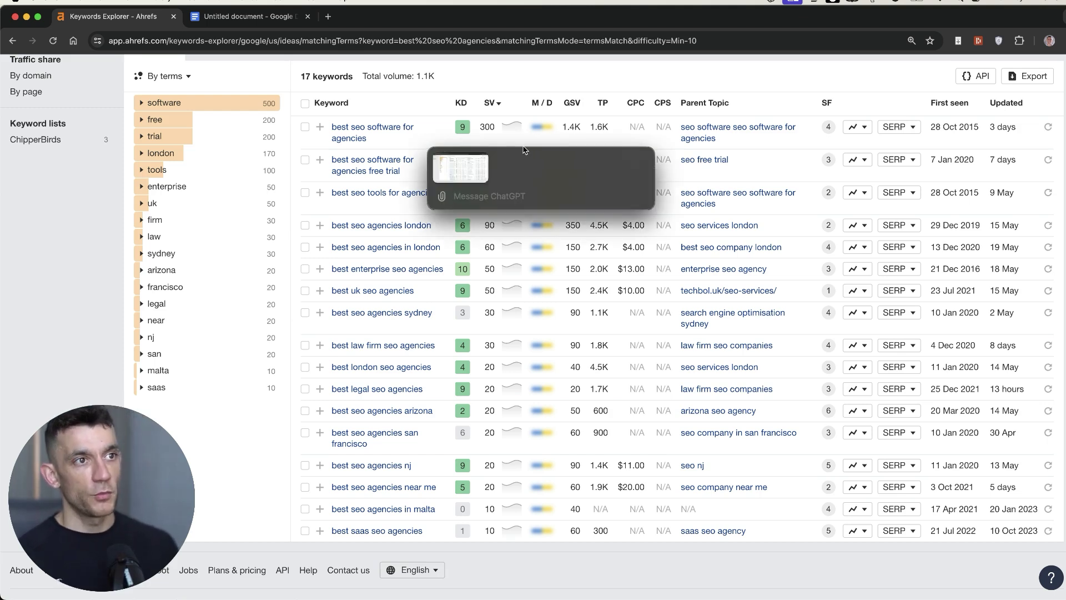
text(Based on who I am,)
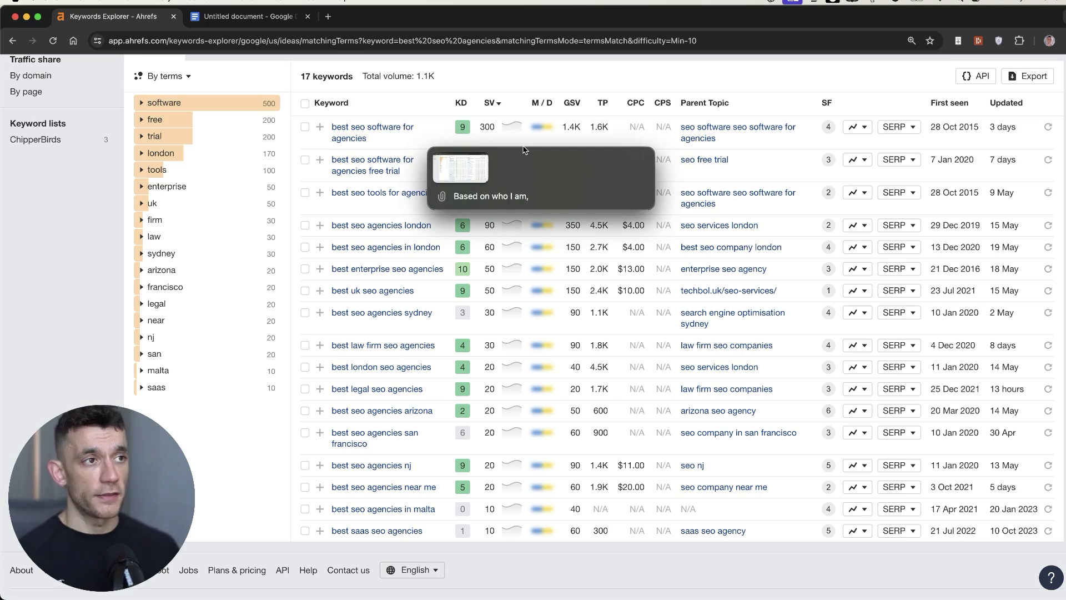
text( find the be)
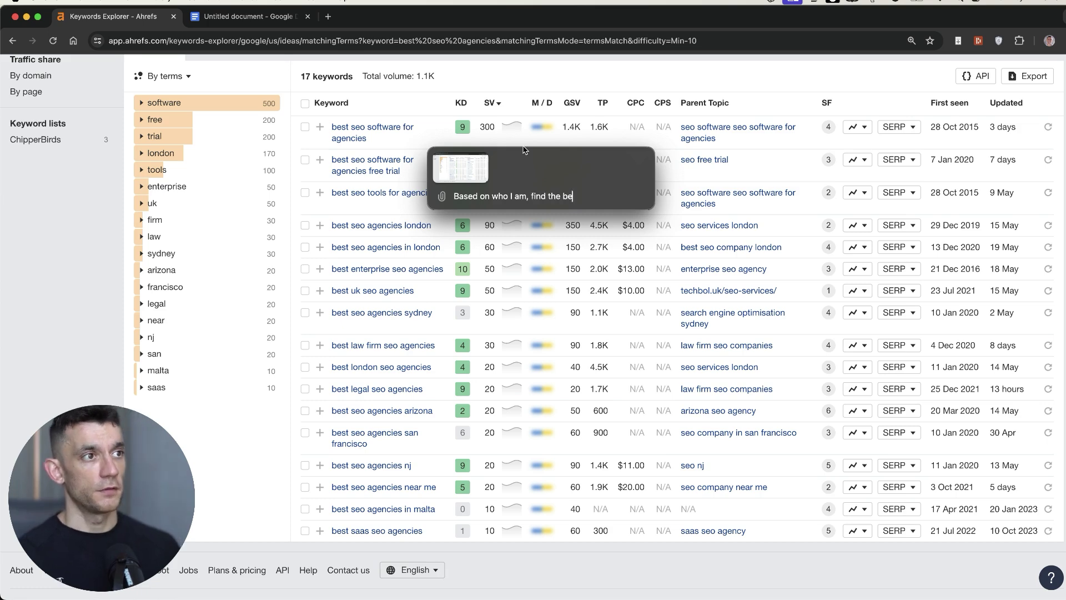
text(st keywords for me)
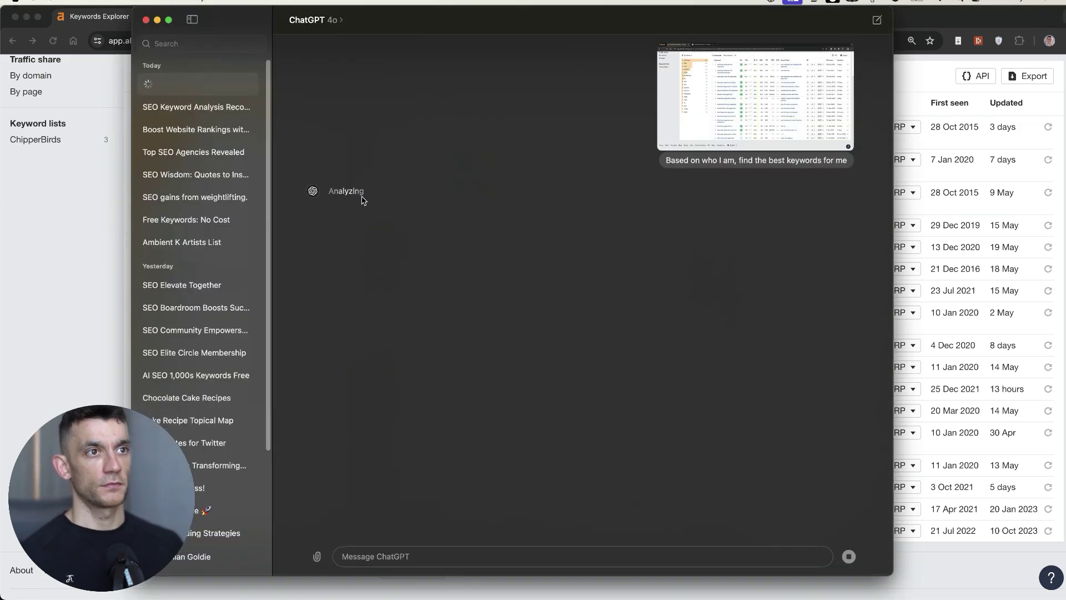
Send the keyword question, scroll through the eleven suggested keywords, and open Settings from the account menu
key(Return)
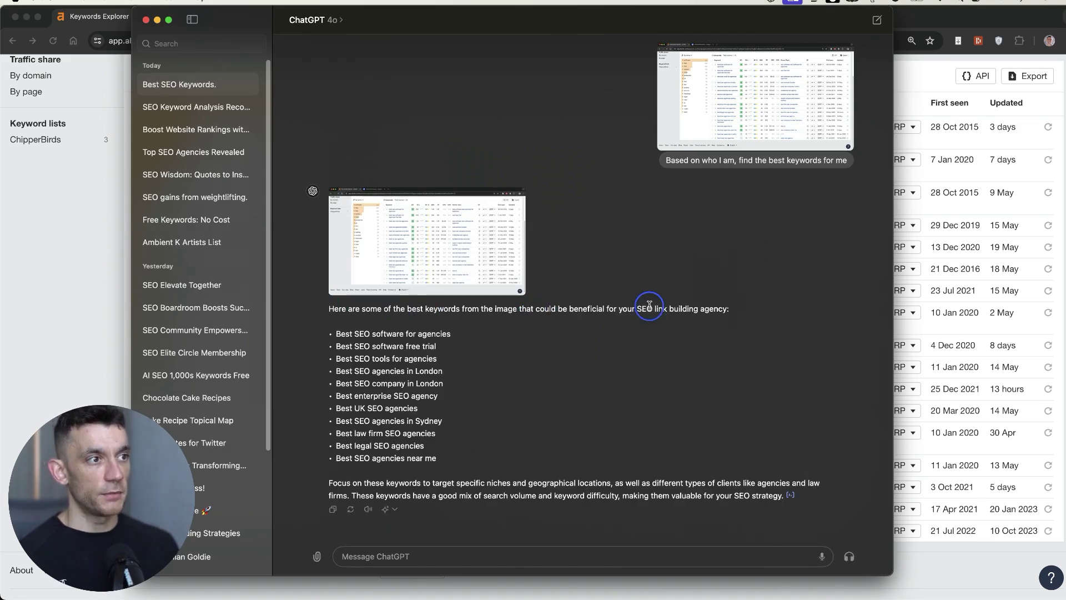
drag(729, 309, 637, 308)
scroll(125, 378, down, 1)
scroll(138, 378, down, 5)
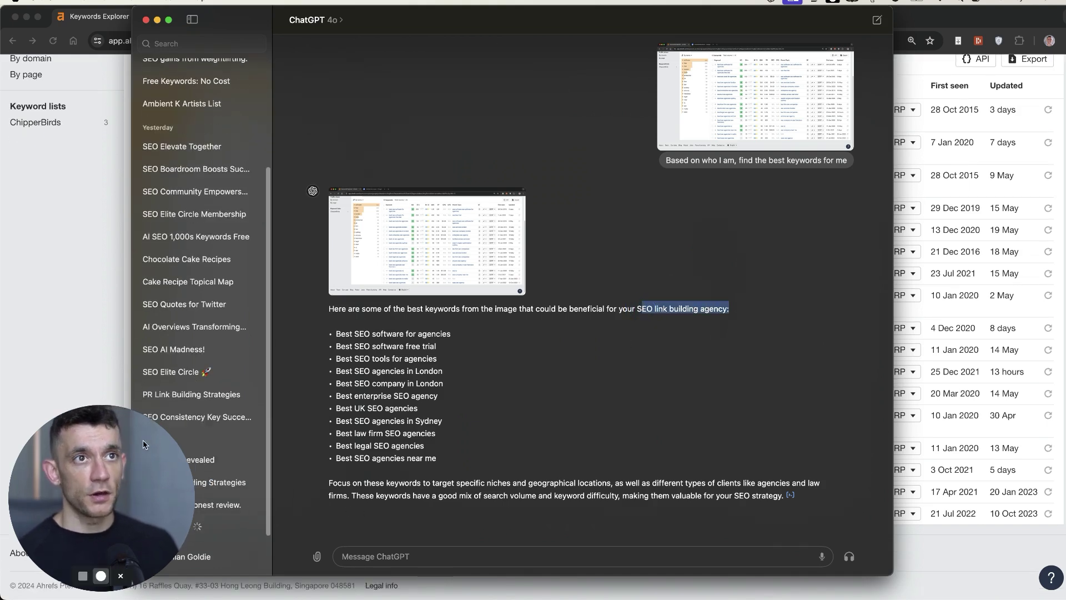
click(198, 563)
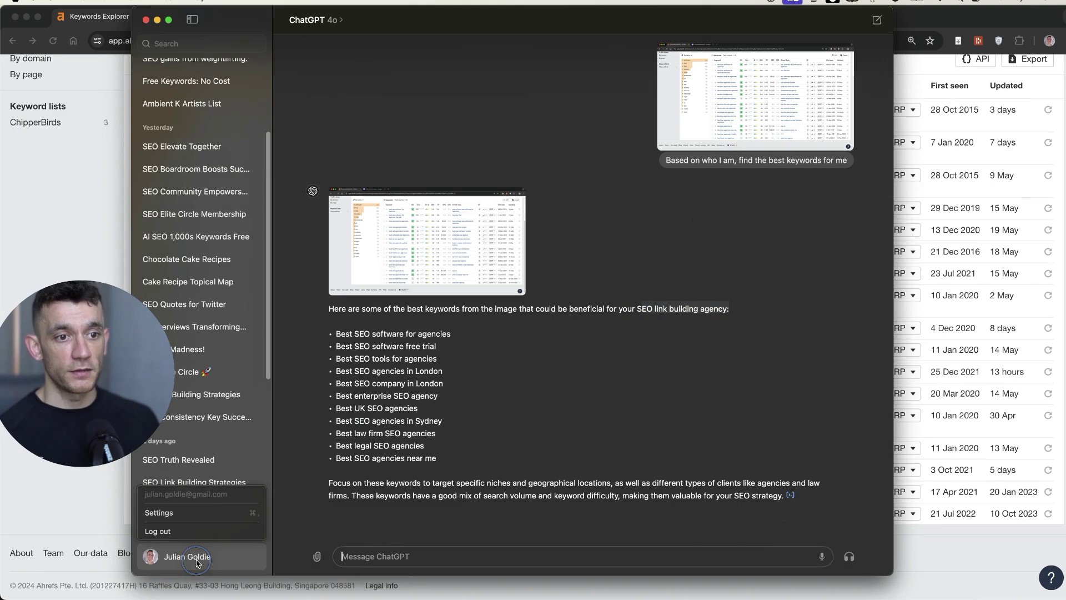
click(174, 521)
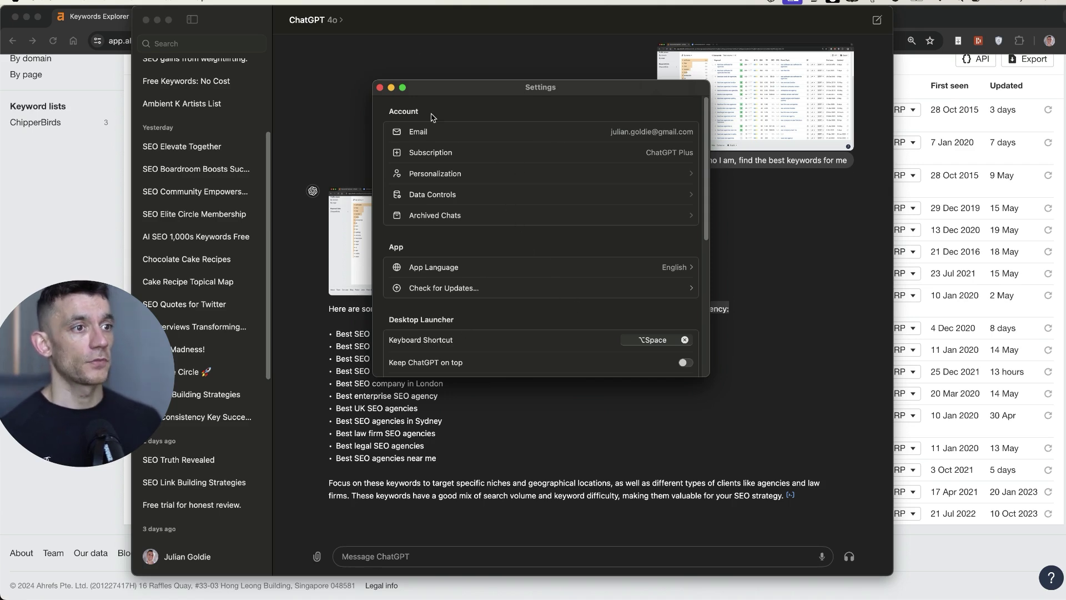
Save the Personalization > Customize ChatGPT instructions describing your SEO link building agency, then close the dialog
click(452, 175)
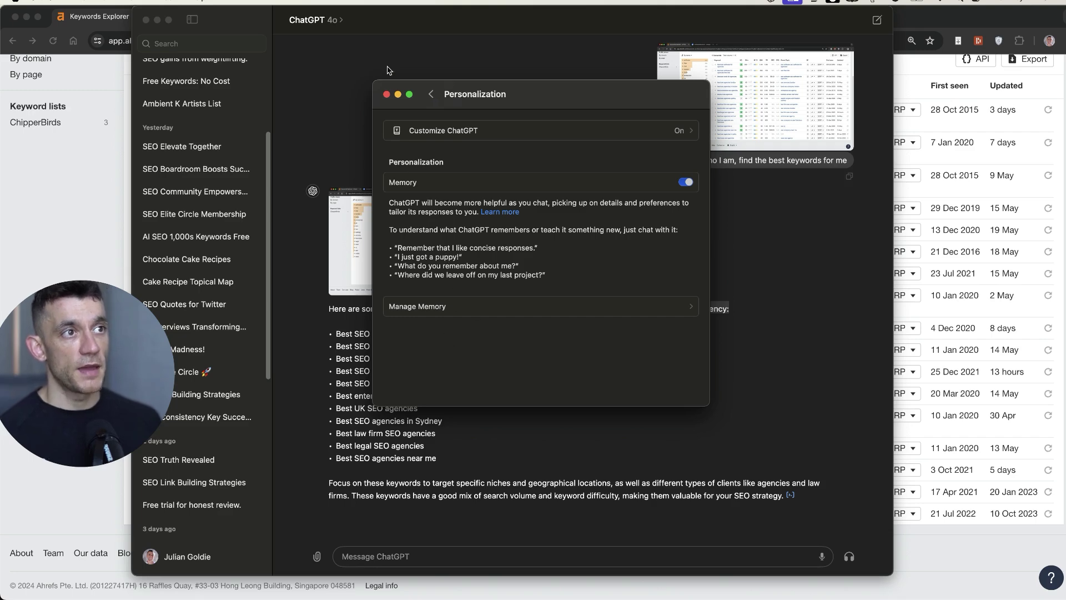
click(442, 130)
click(444, 189)
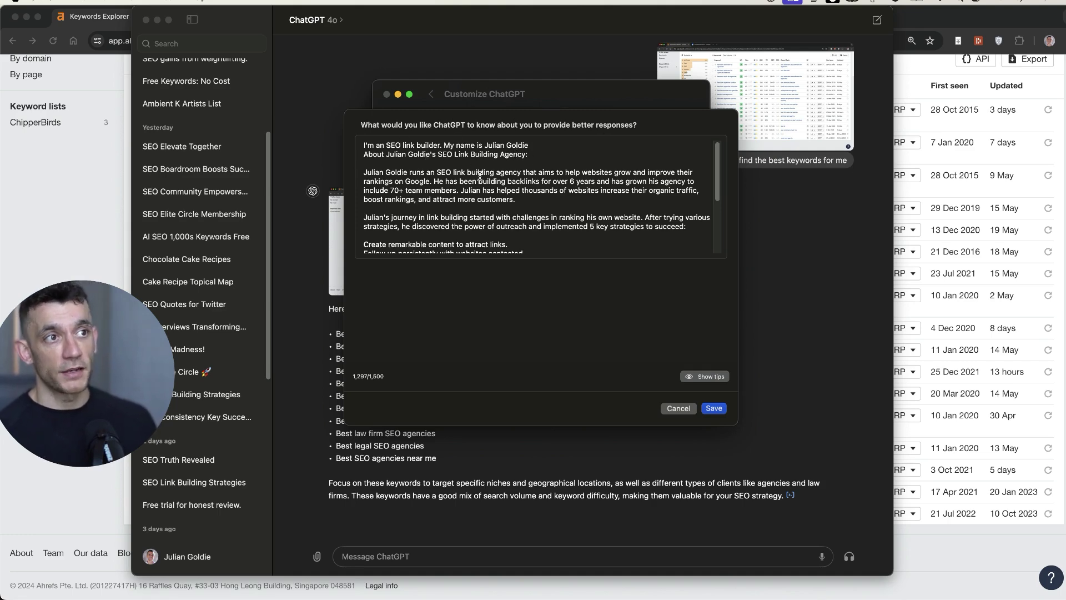
scroll(480, 183, down, 1)
scroll(484, 196, up, 1)
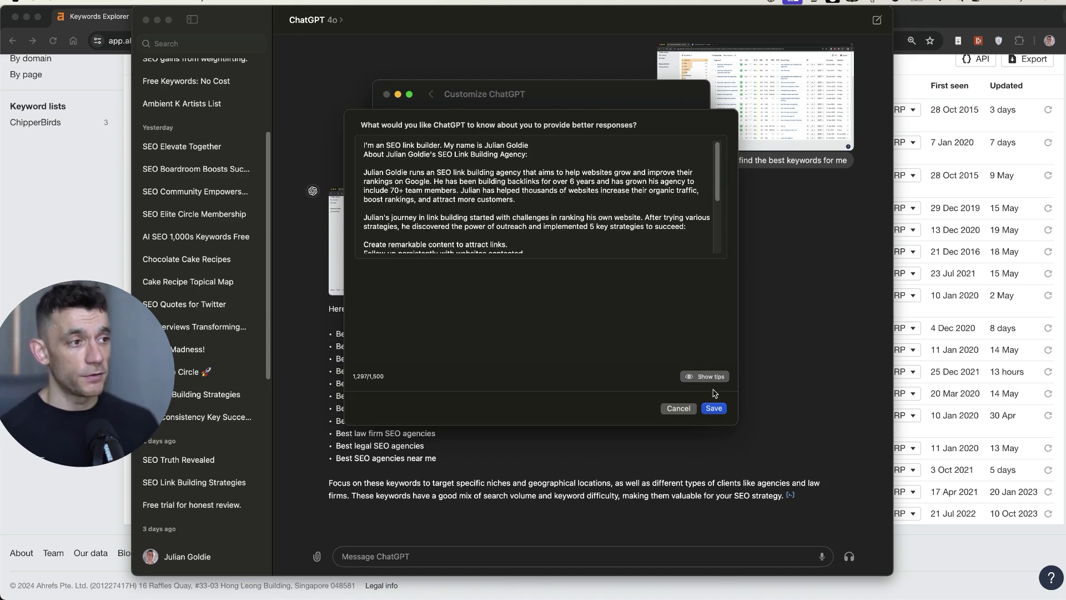
click(715, 409)
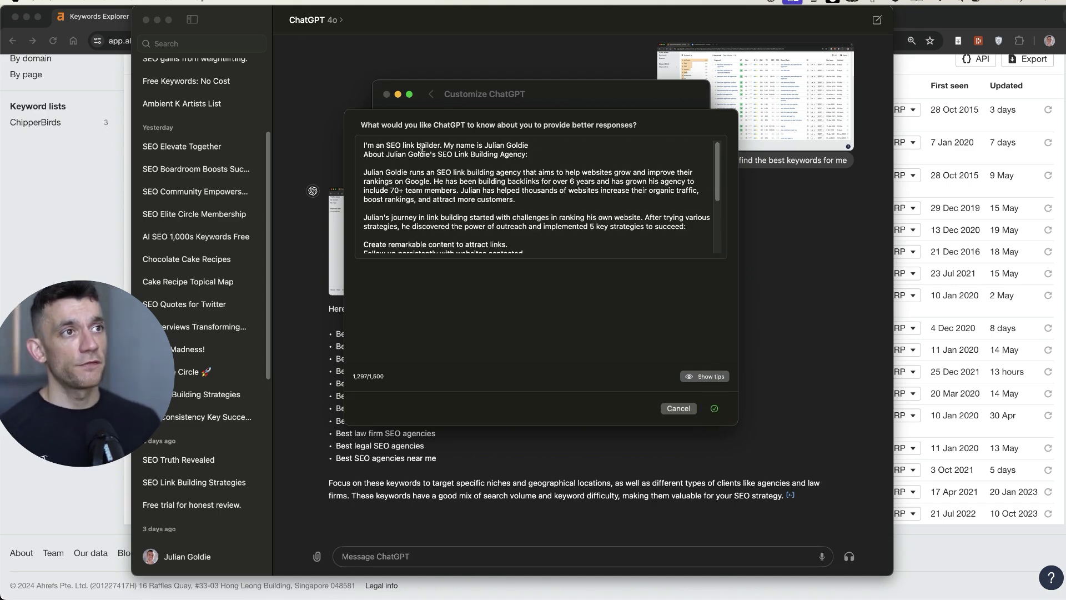
click(678, 409)
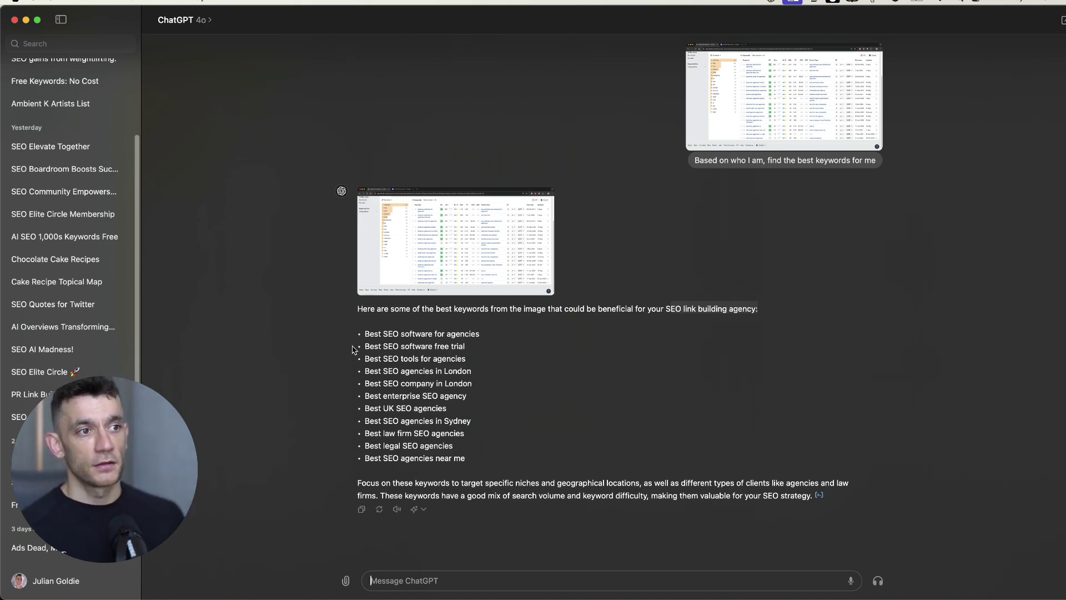
Ask ChatGPT 'Which keyword should I start with first?'
drag(472, 465, 294, 365)
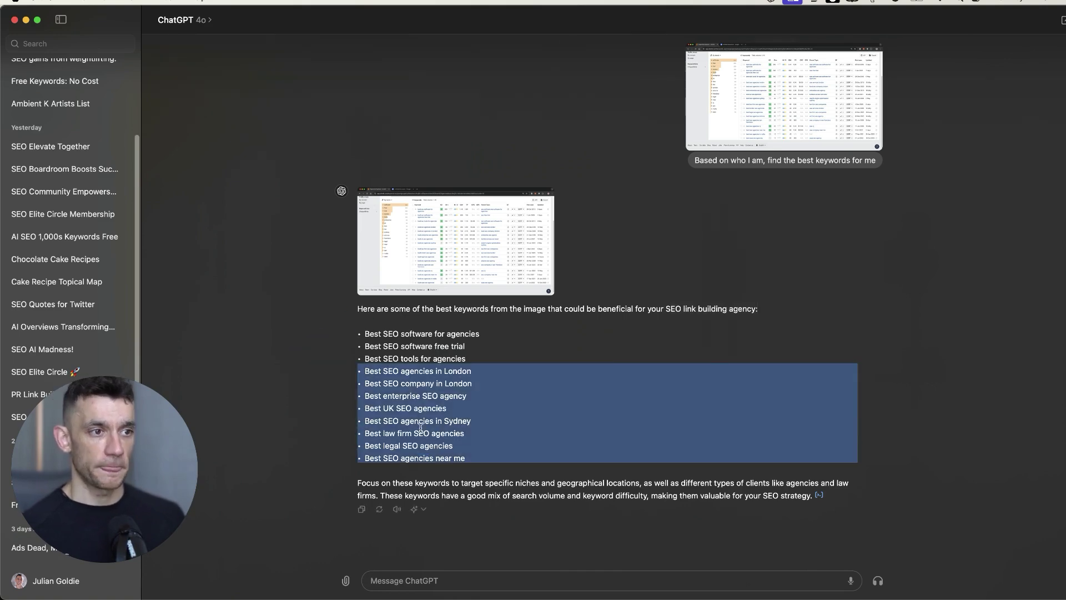
click(436, 573)
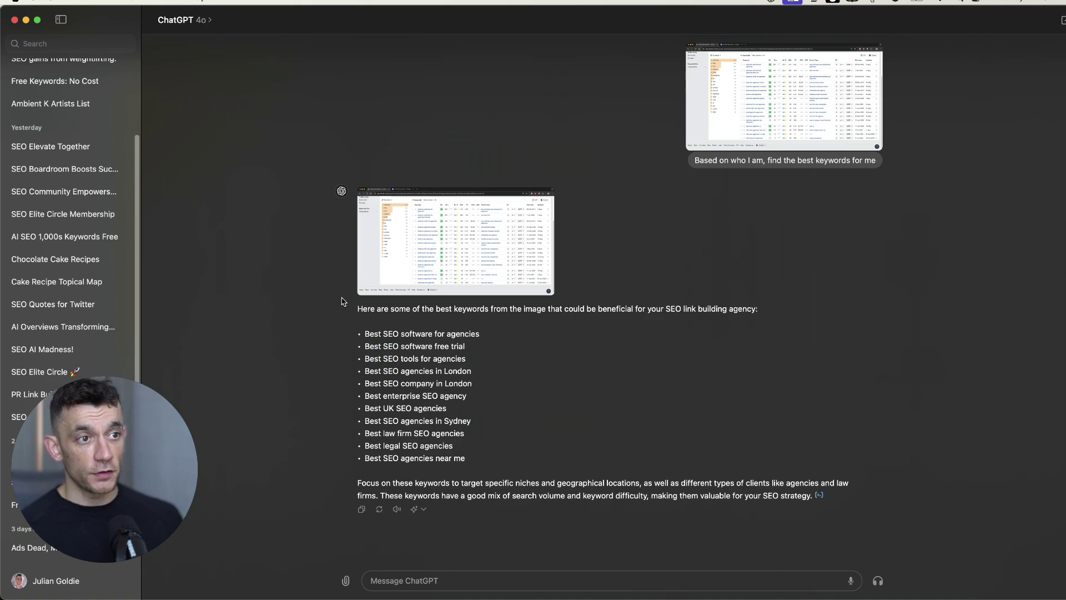
click(434, 580)
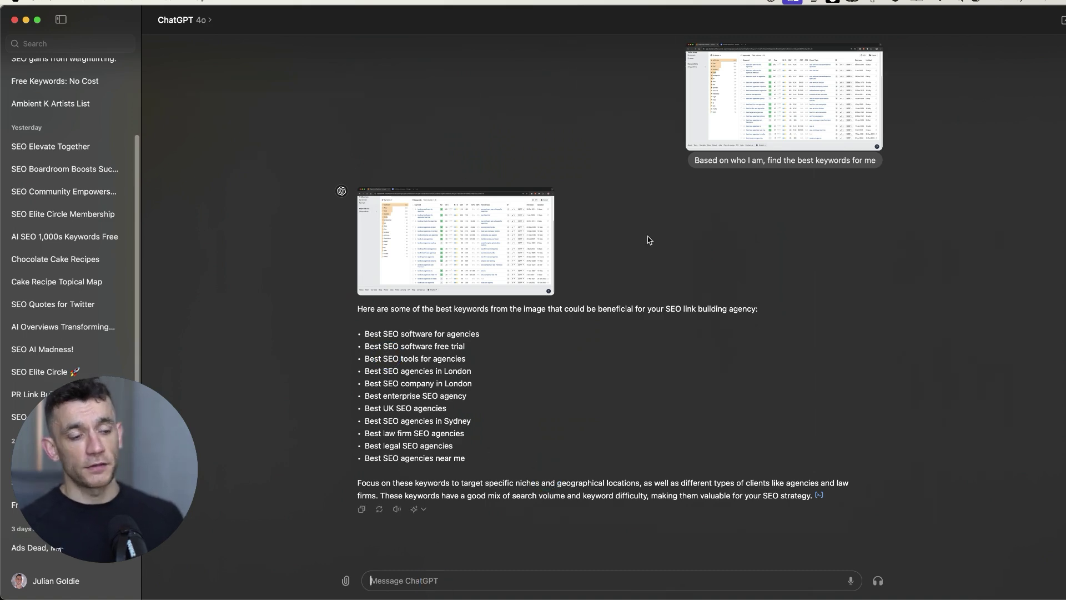
text(Which keyword should I start with)
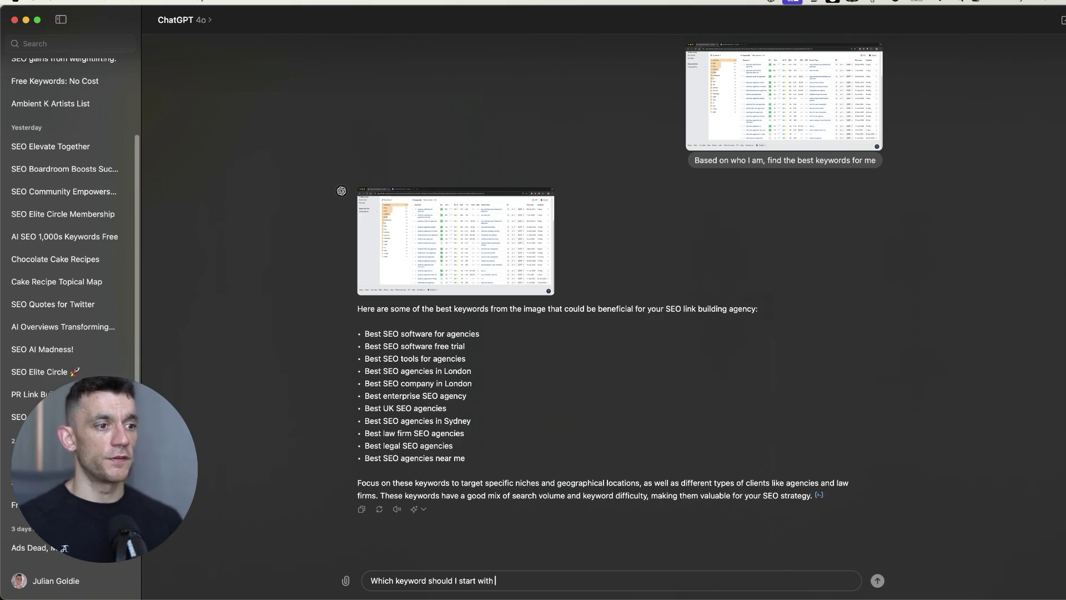
text( first?)
key(Return)
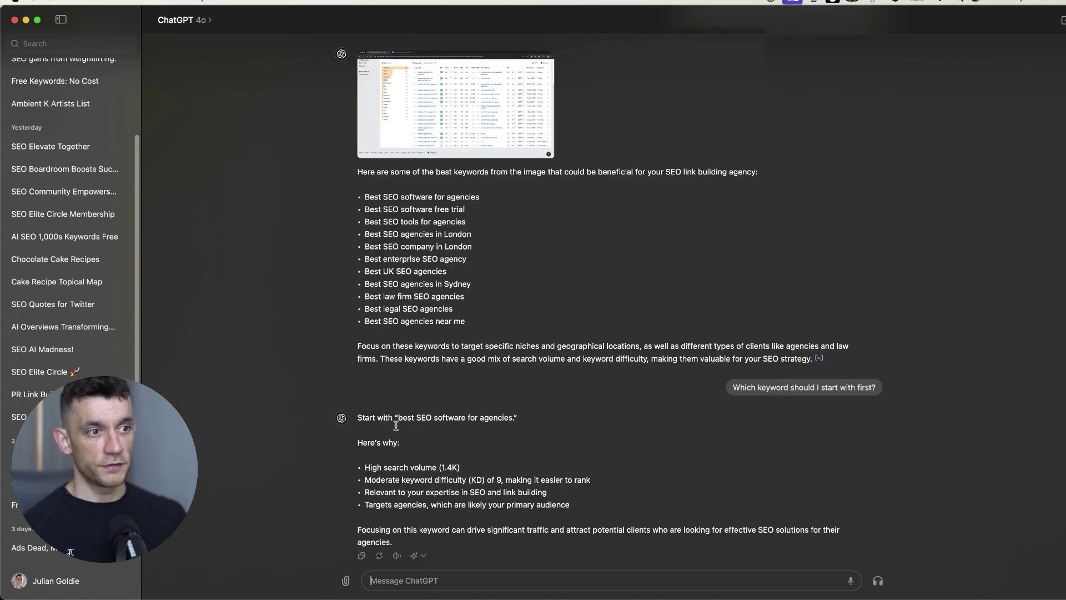
Highlight the 'best SEO software for agencies' recommendation and its reasons, then open the app settings
drag(396, 420, 518, 418)
drag(368, 443, 639, 530)
triple_click(555, 504)
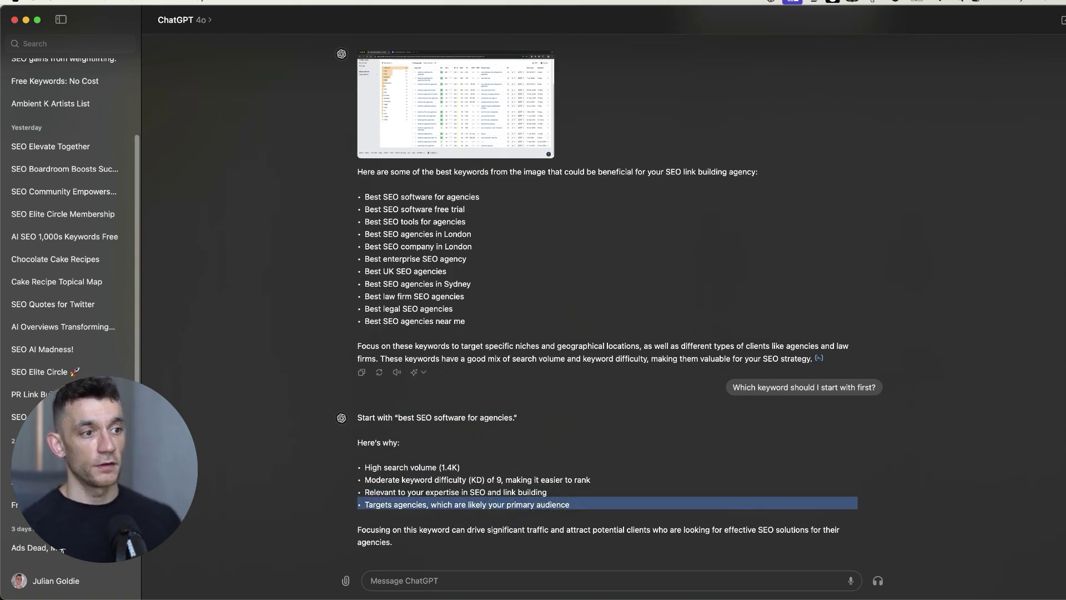
drag(607, 483, 549, 491)
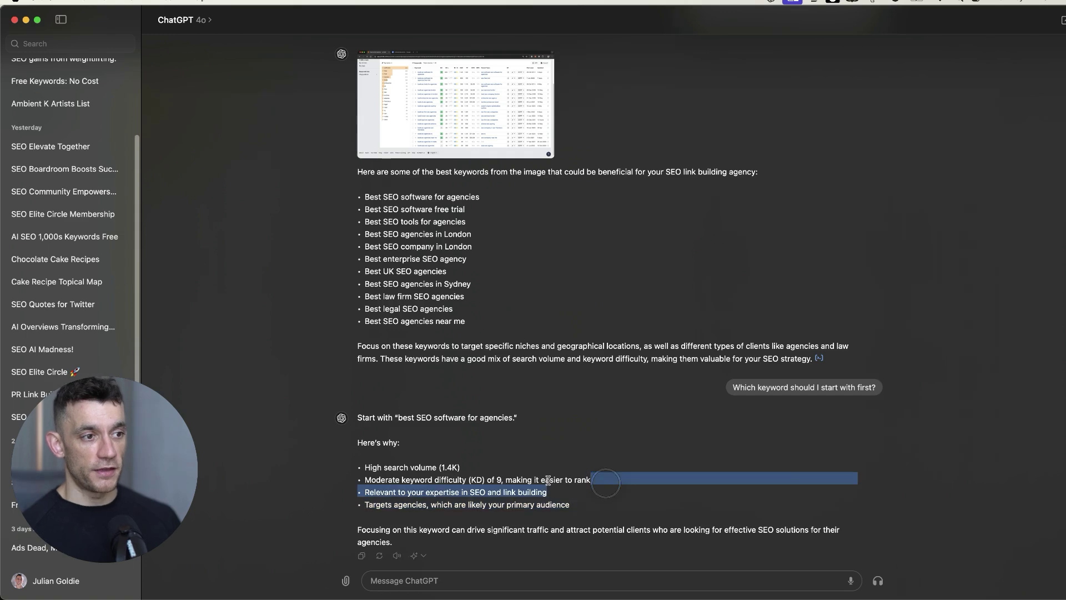
click(61, 579)
click(27, 536)
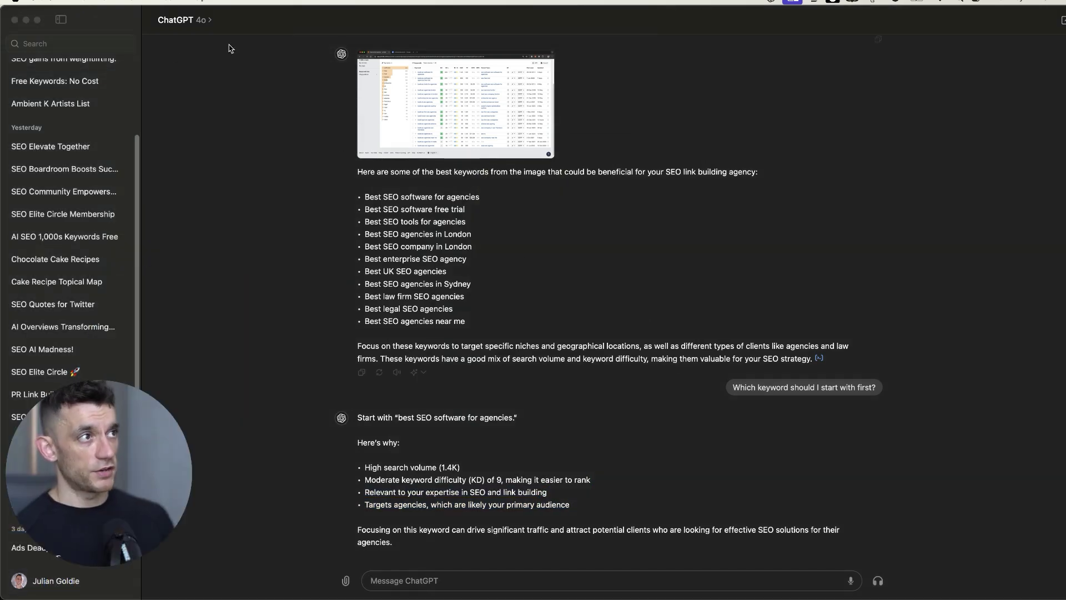
mouse_move(378, 584)
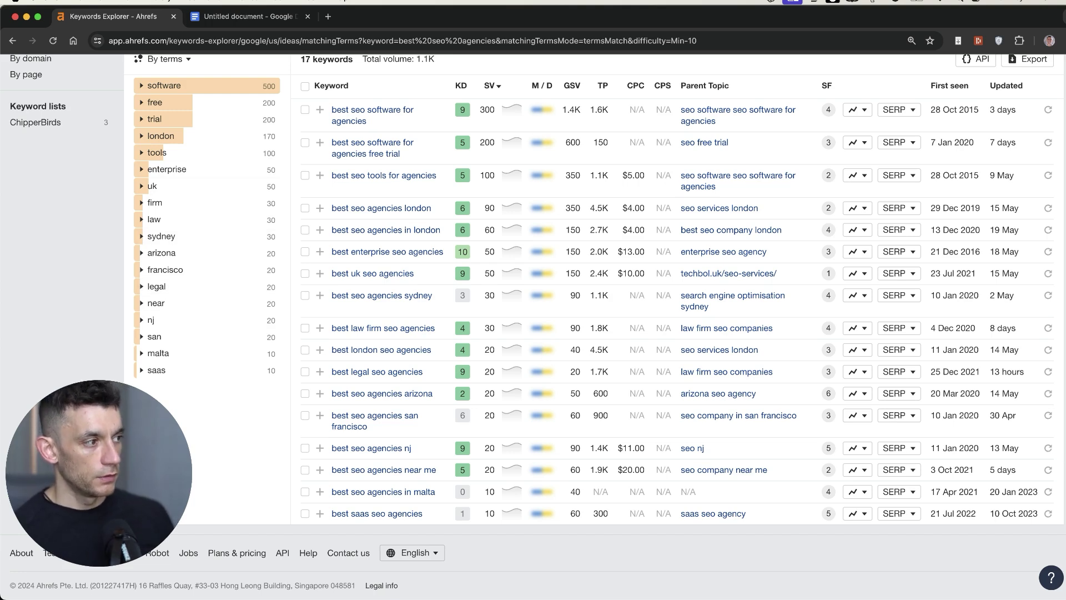
Narrow Chrome to half width so the Ahrefs keyword table sits beside the ChatGPT conversation
drag(1064, 464, 745, 356)
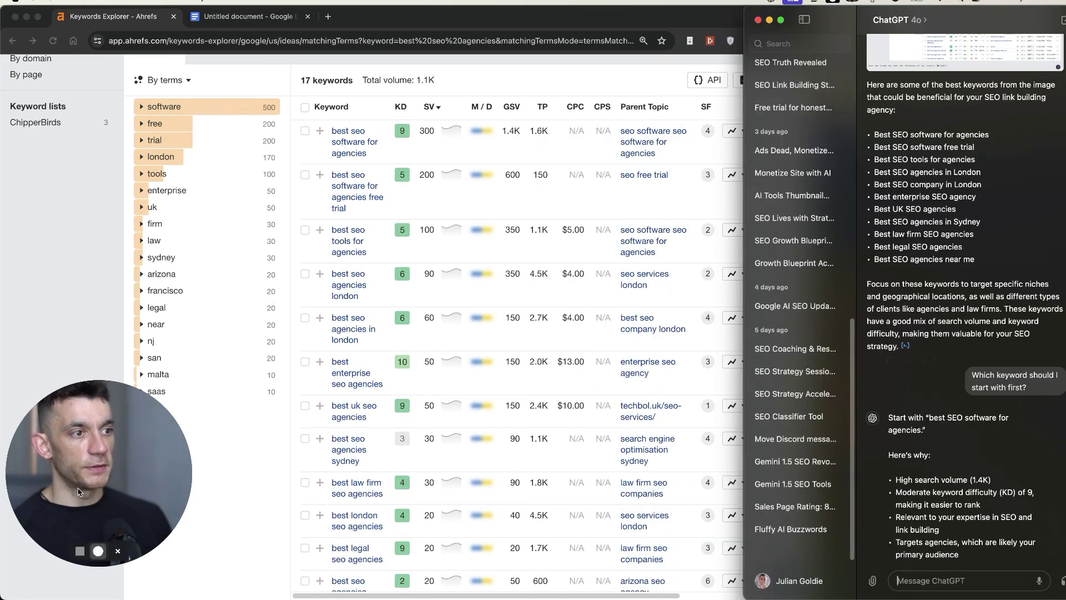
scroll(383, 378, down, 10)
click(517, 447)
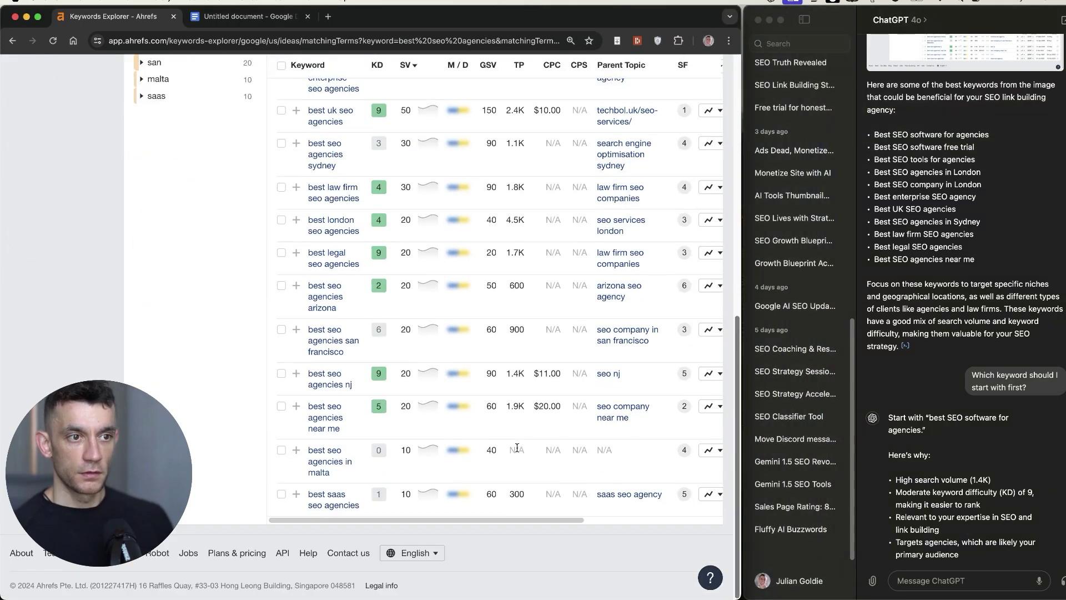
scroll(517, 447, up, 15)
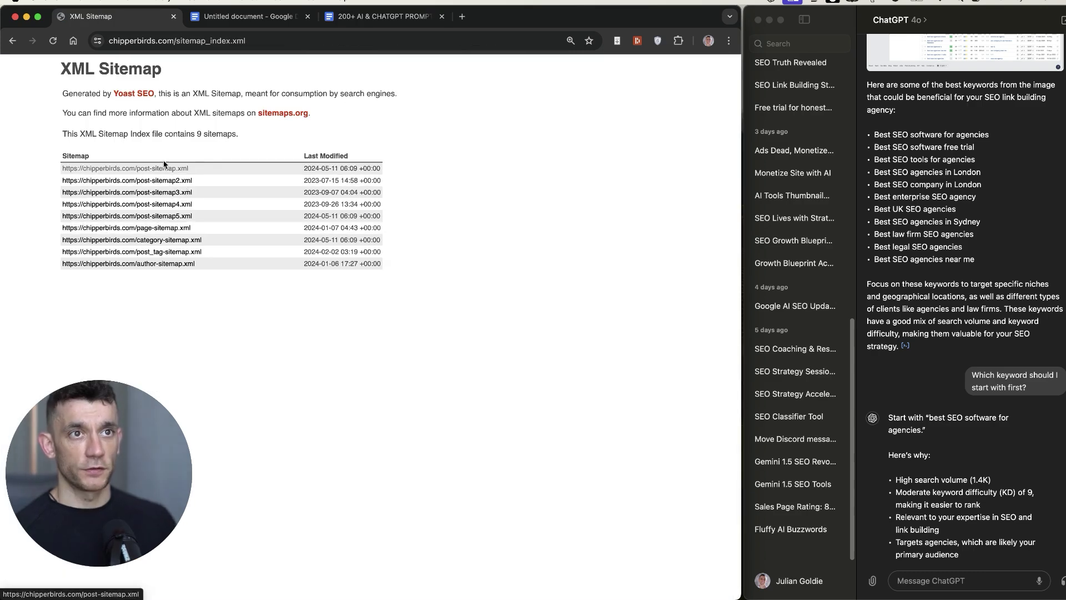
Open the first competitor sitemap and attach its page screenshot to a quick ChatGPT prompt
click(162, 165)
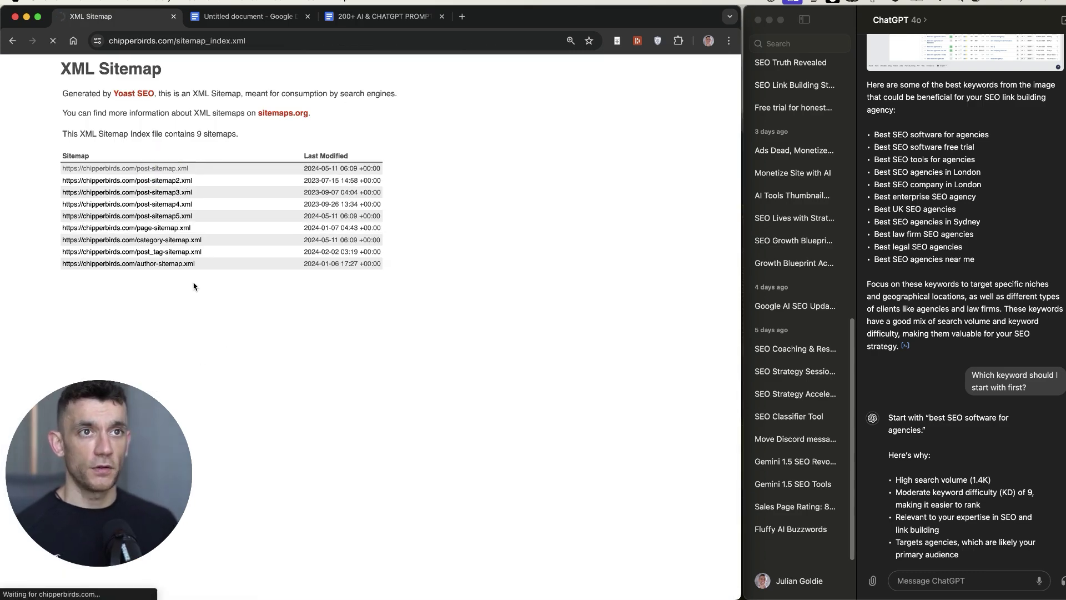
key(alt+space)
click(441, 197)
mouse_move(483, 195)
click(577, 197)
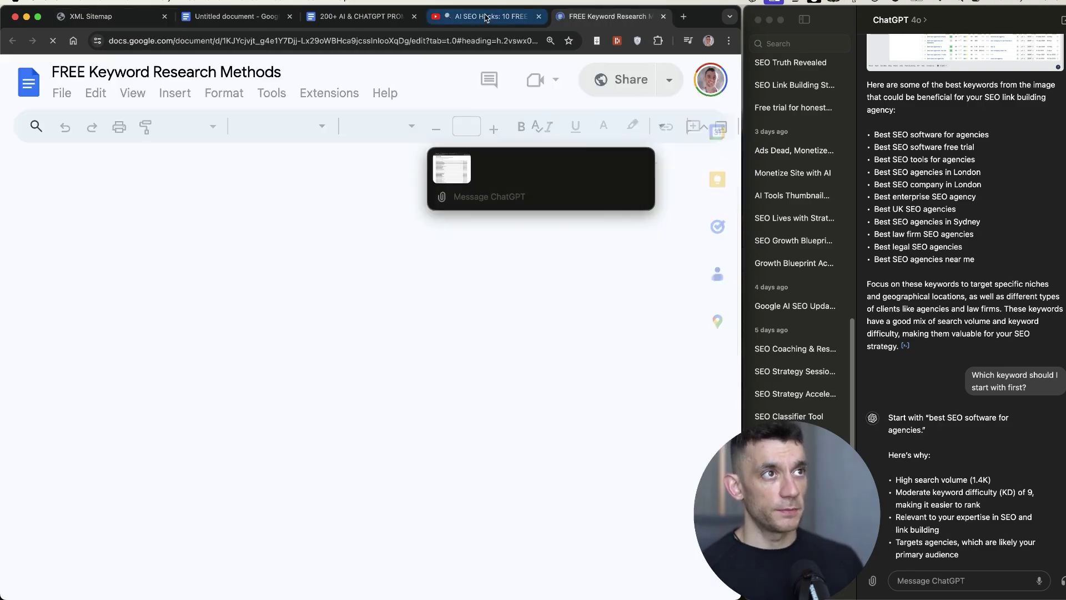
key(ctrl+shift+Tab)
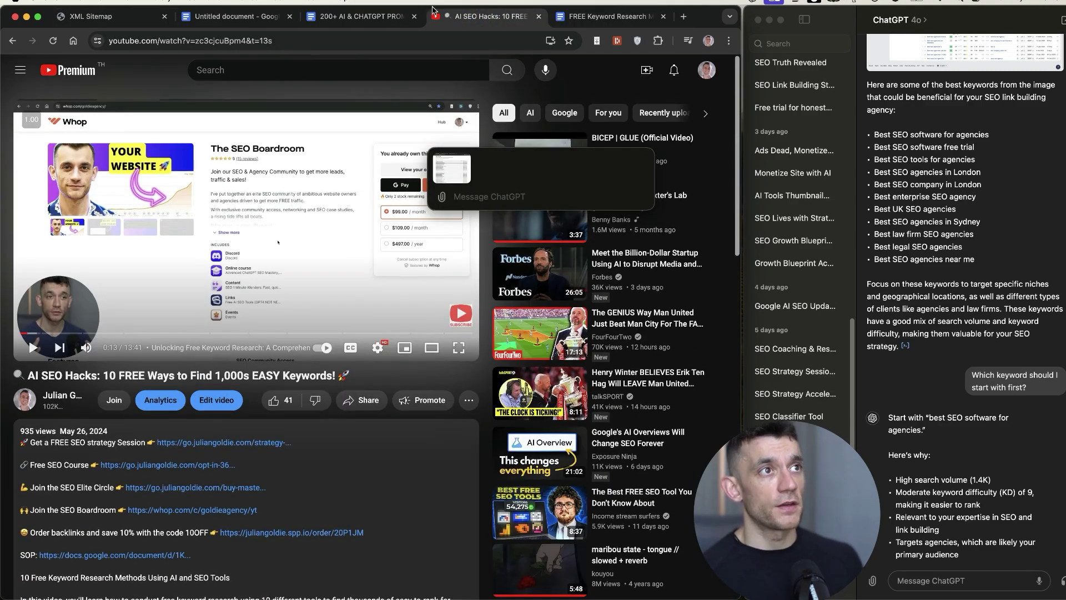
click(539, 16)
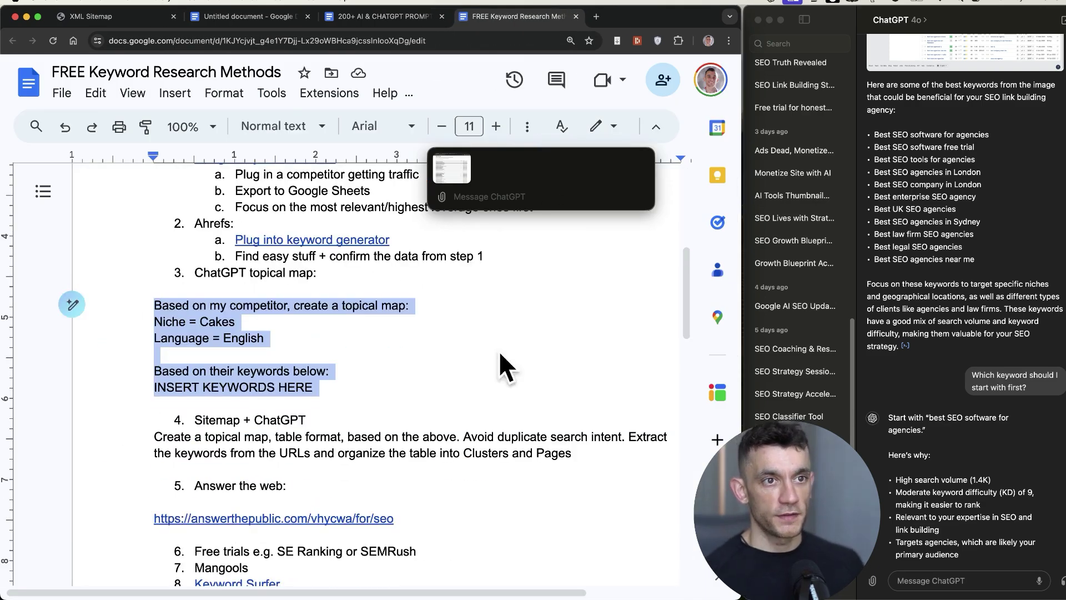
Paste the topical-map prompt and change its niche from Cakes to Birds
click(547, 190)
text(Based on my competitor, create a topical map: Niche = Cakes Language = English  Based on their keywords below: INSERT KEYWORDS HERE)
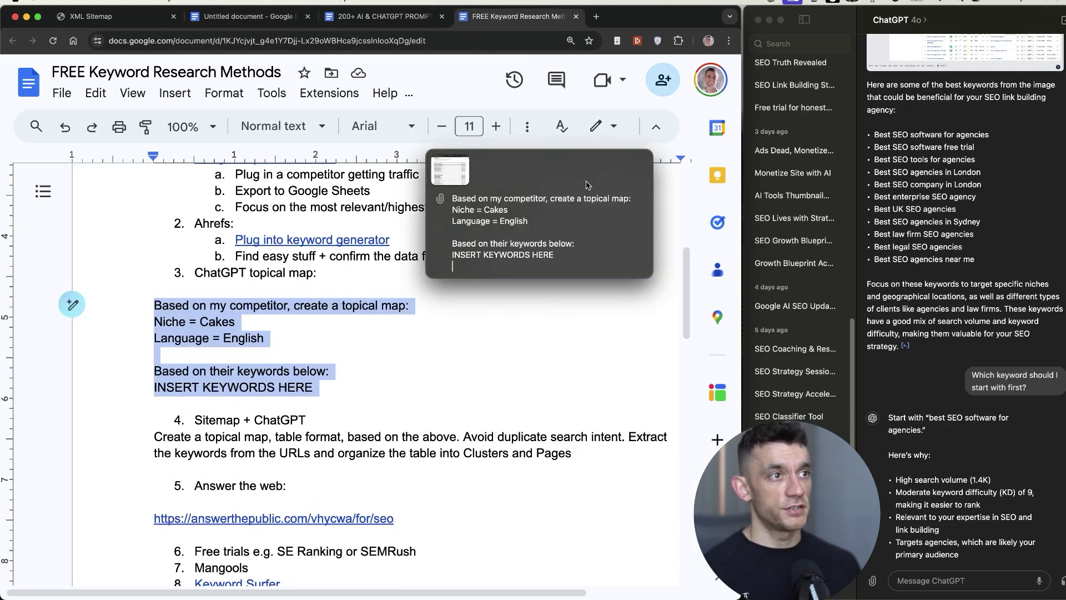
triple_click(632, 198)
key(Down)
key(Down)
key(Up)
key(BackSpace)
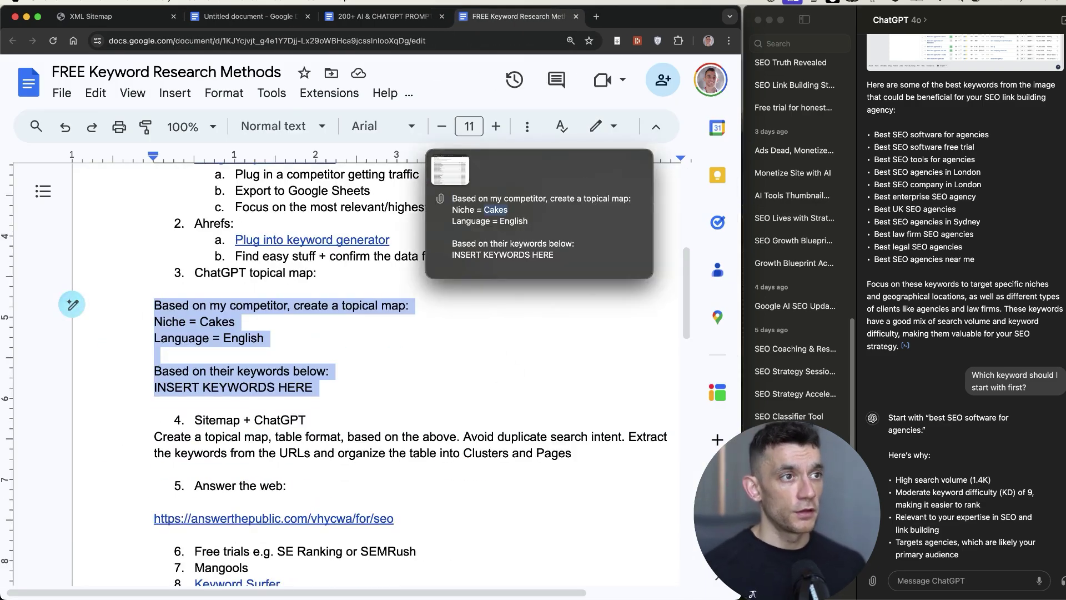
key(End)
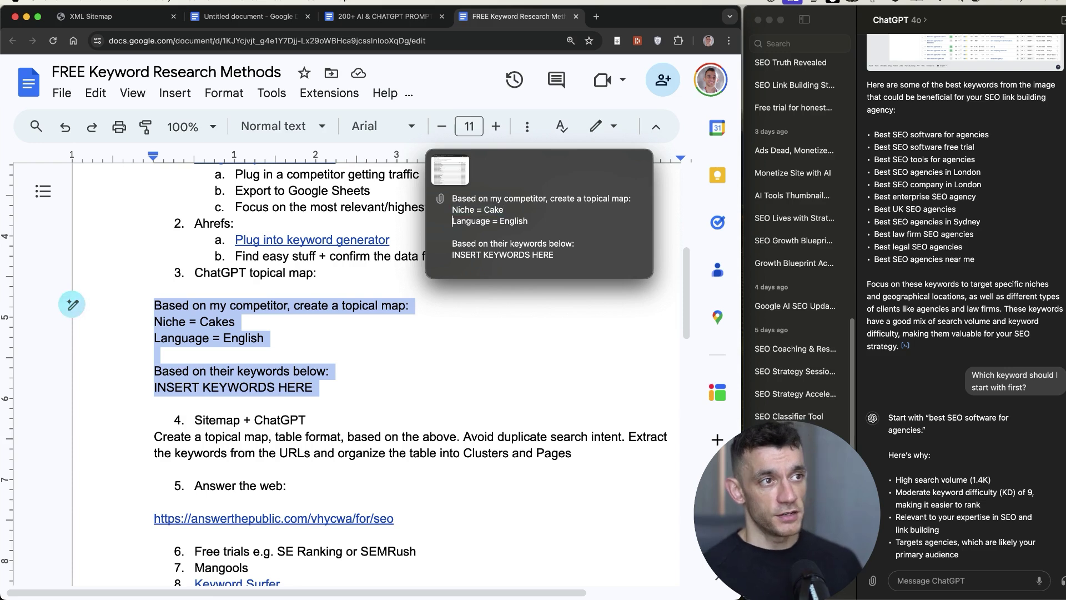
key(alt+shift+Left)
text(Birds)
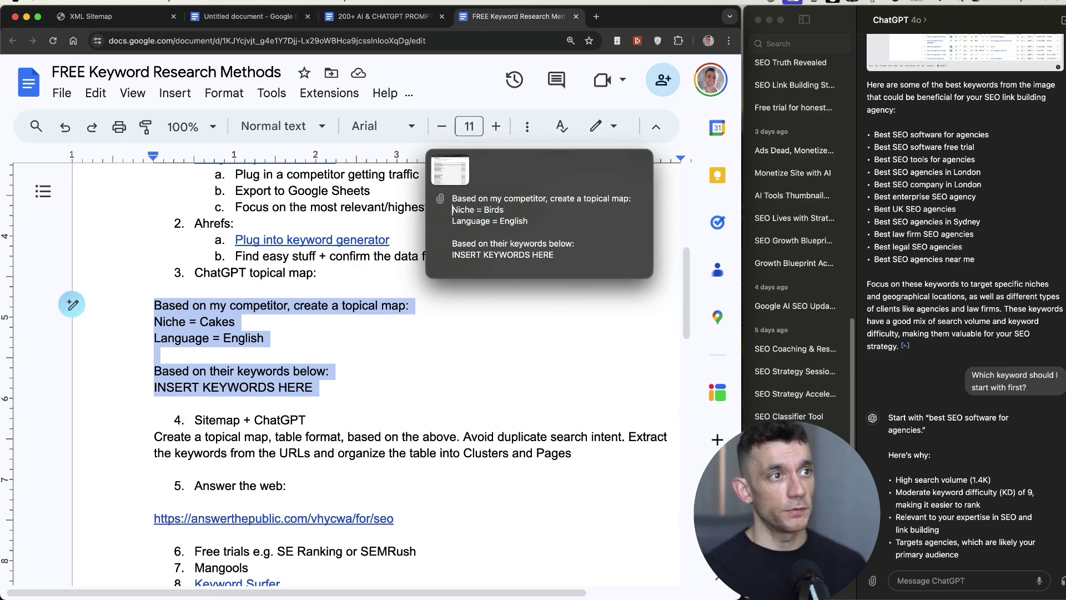
Replace the placeholder keyword lines with 'See the screenshot' and send the prompt
key(super+Up)
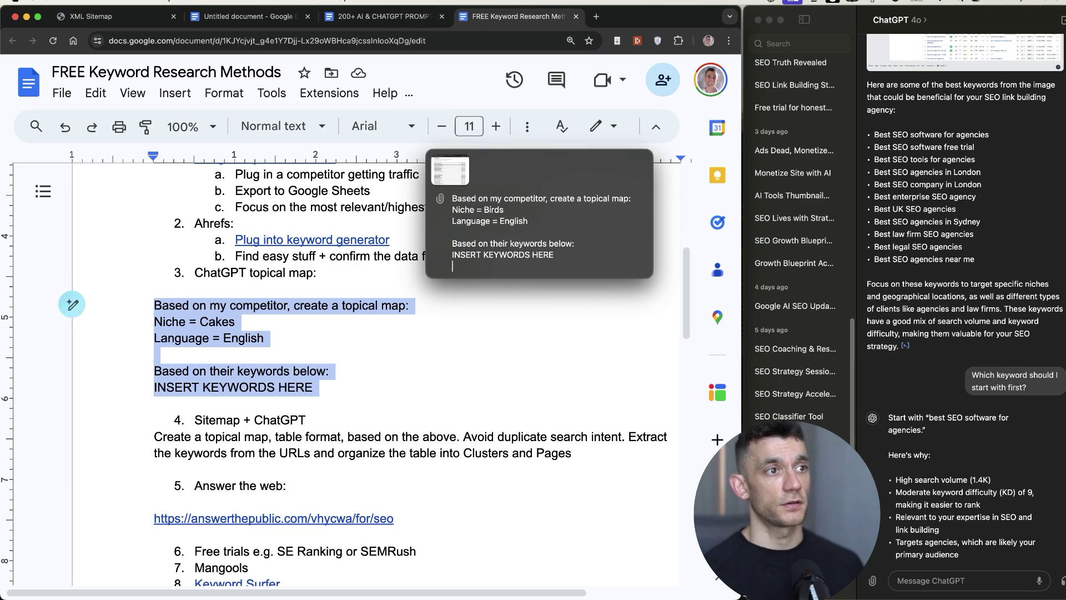
key(shift+Up)
key(shift+Up)
key(BackSpace)
text(See the screensho)
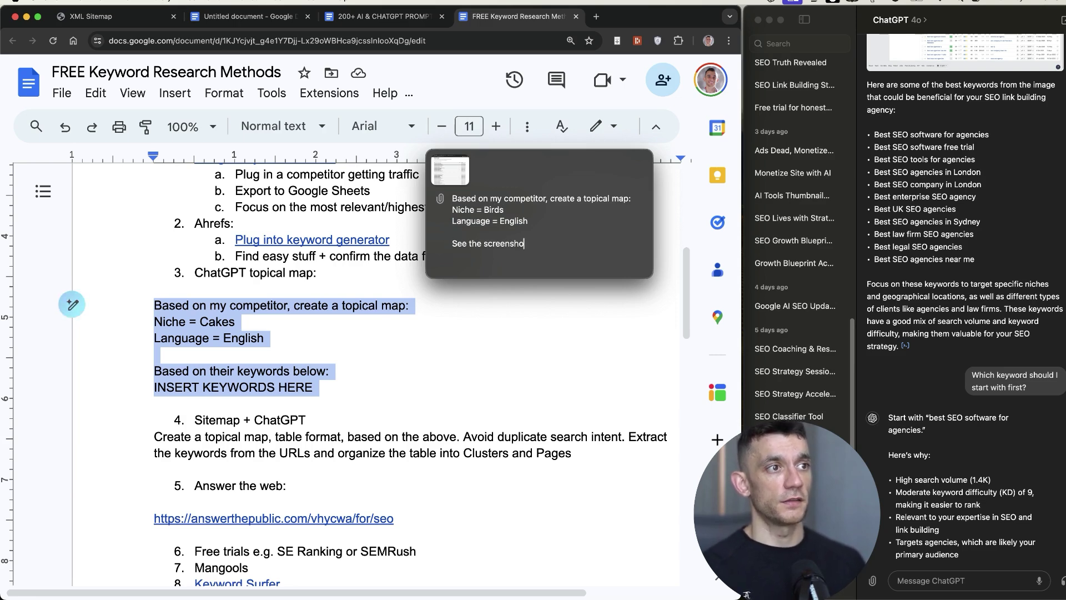
text(t)
key(Return)
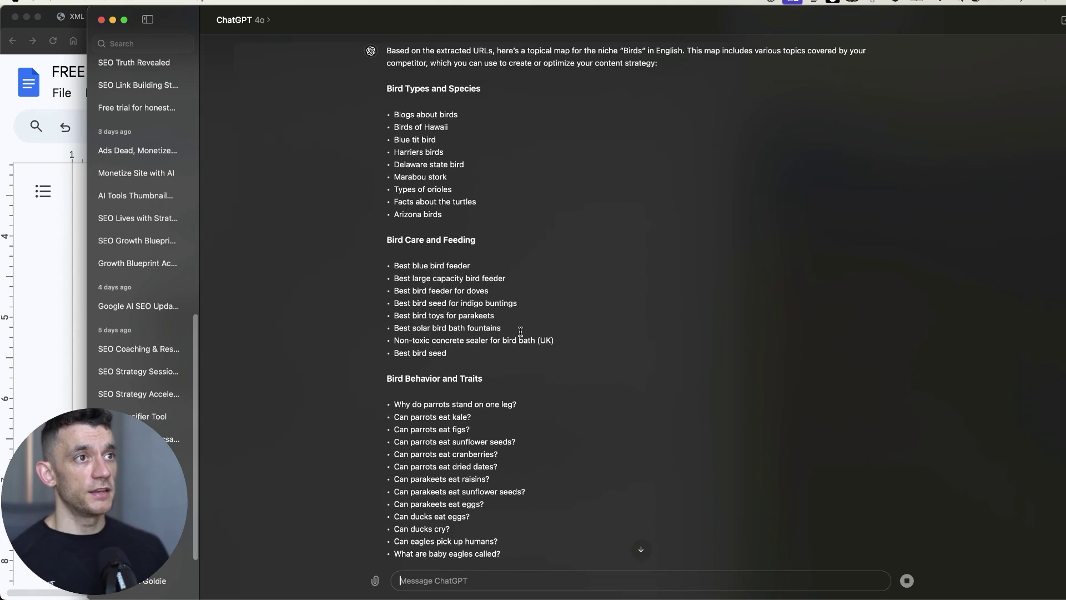
Scroll through the Birds topical map reply, including the Bird Care and Feeding topics
click(455, 294)
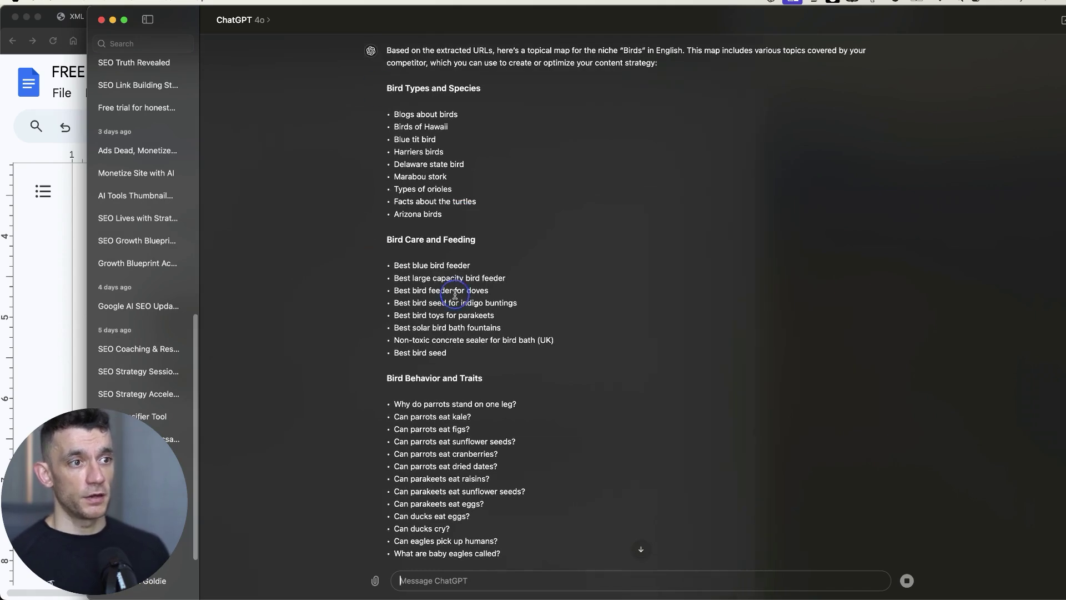
scroll(454, 295, down, 10)
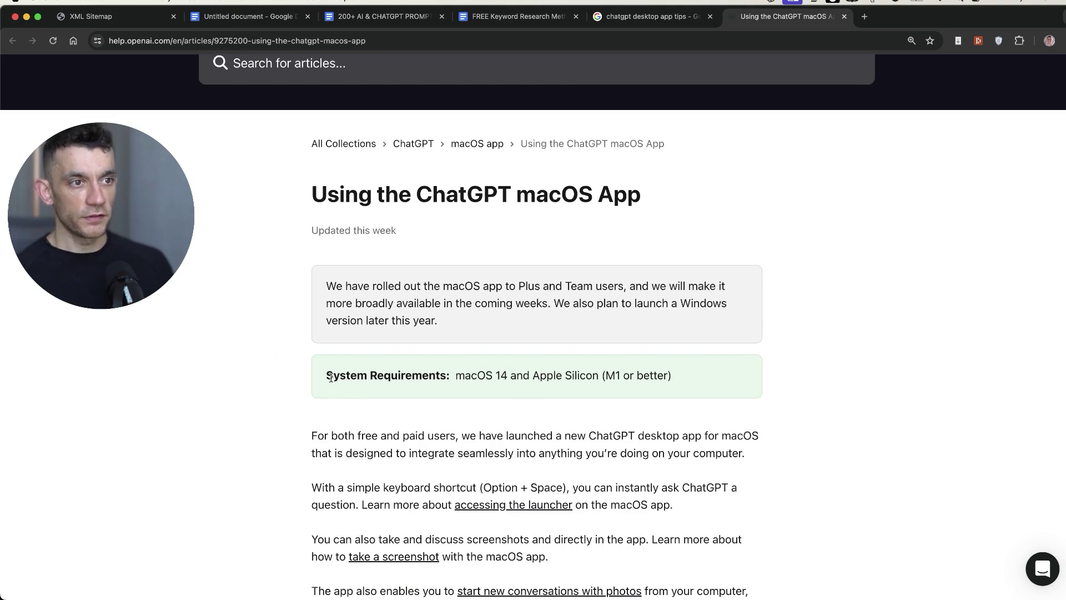
Highlight the macOS 14 and Apple Silicon system requirement in the help article
drag(331, 378, 706, 372)
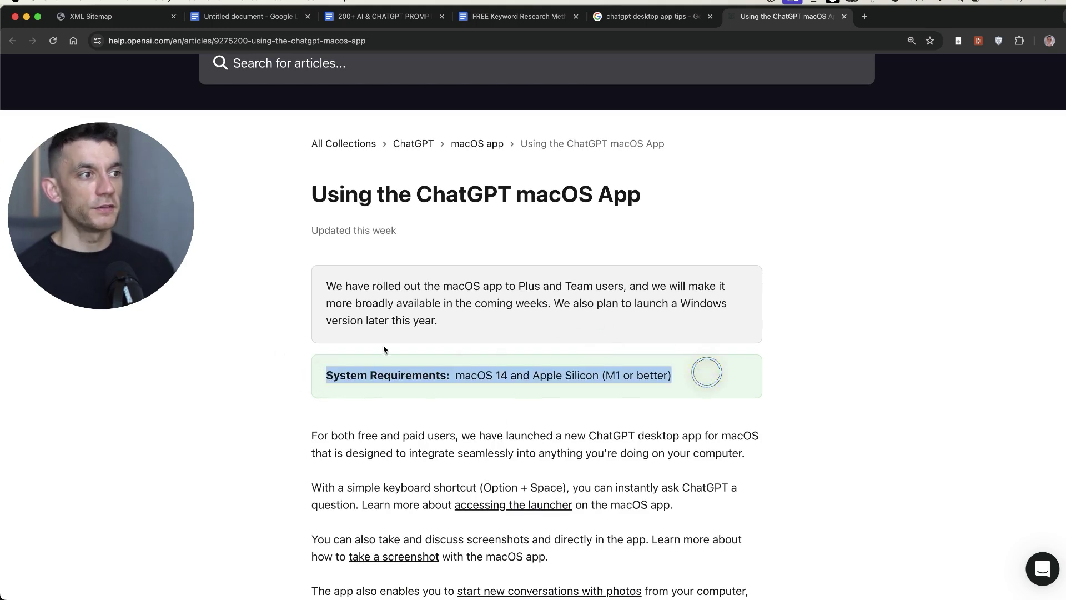
click(459, 372)
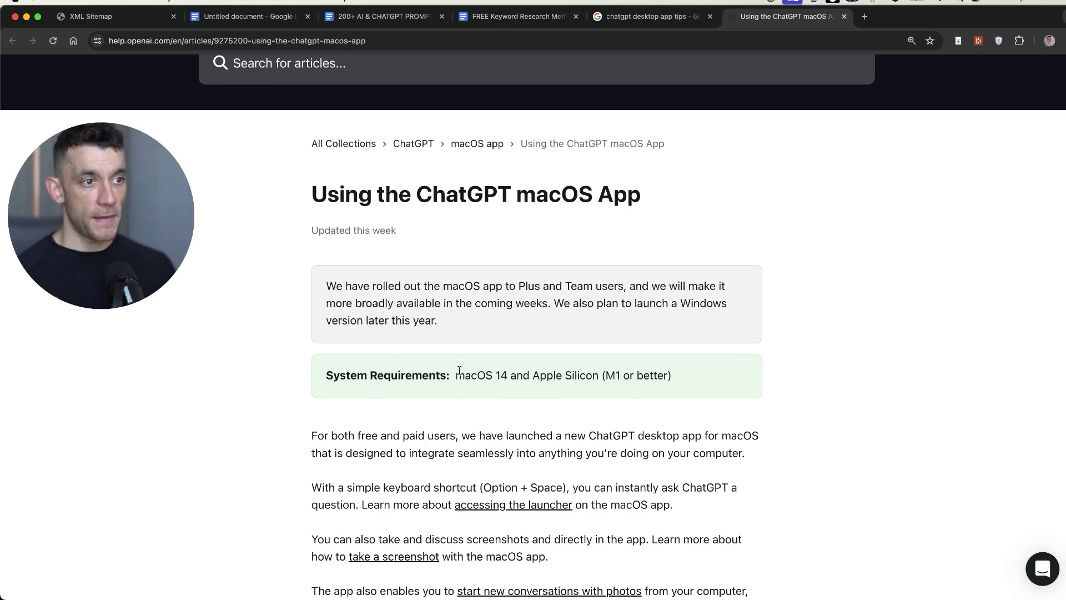
drag(459, 370, 684, 395)
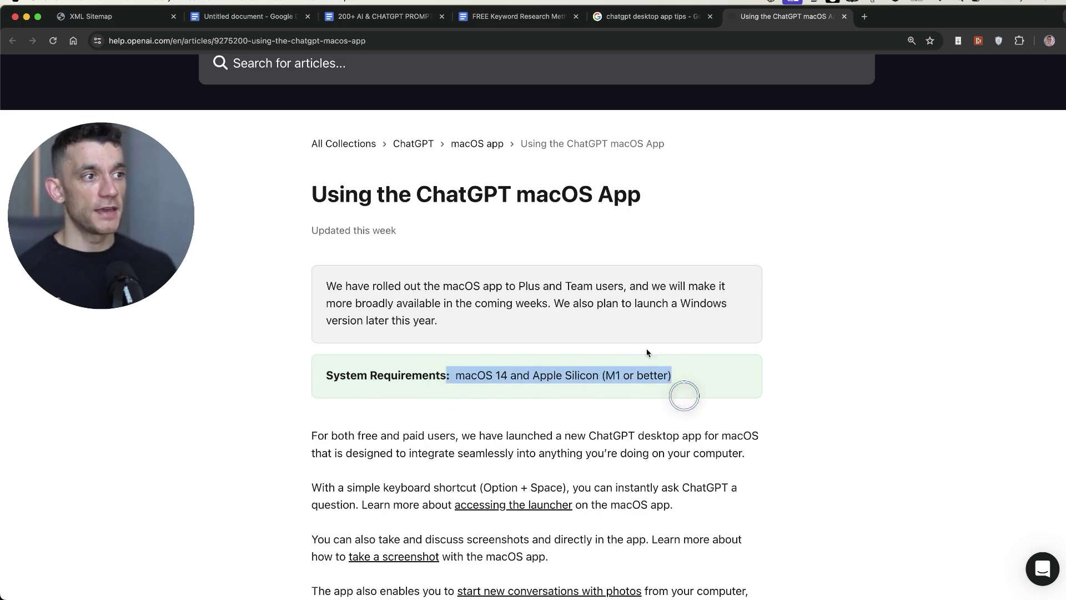
Bring the ChatGPT app back to the front and maximize its window
click(570, 356)
scroll(570, 356, down, 2)
key(super+Tab)
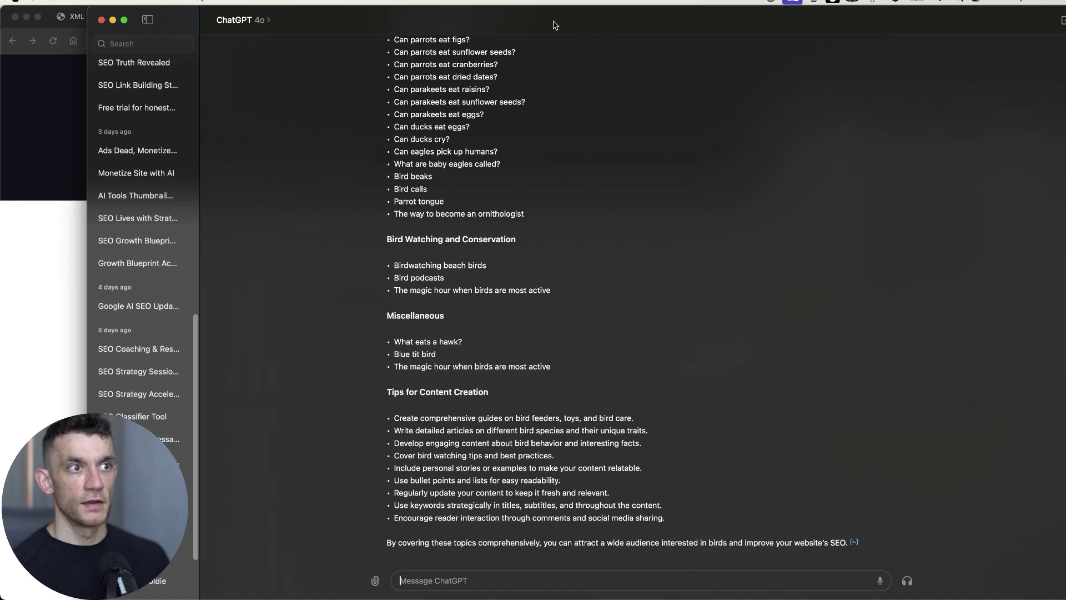
double_click(86, 111)
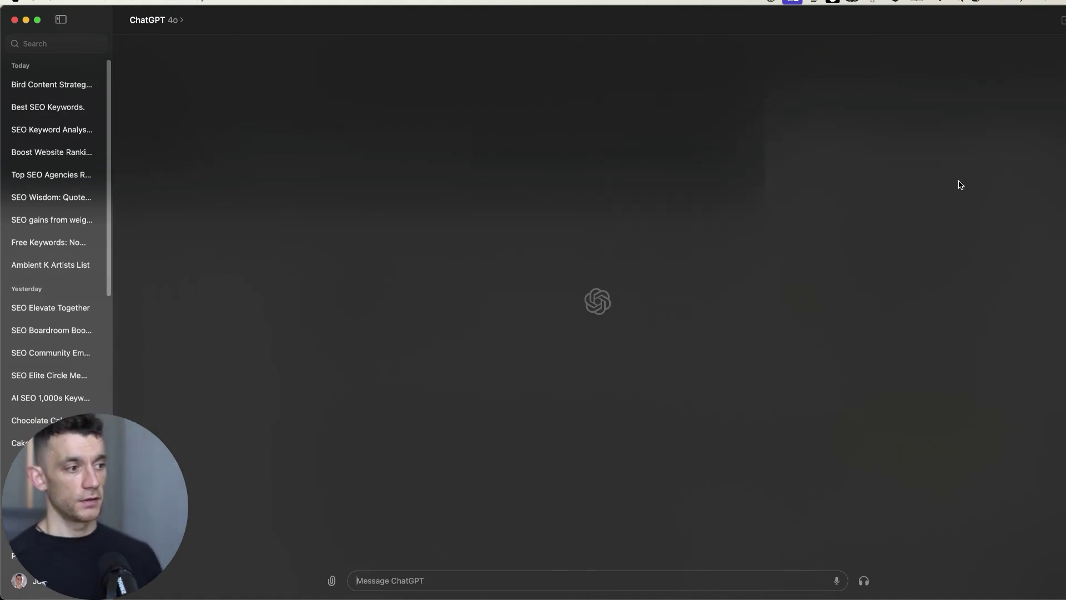
Dictate a request for a keyword list and SEO topical map, then send the transcript
click(838, 580)
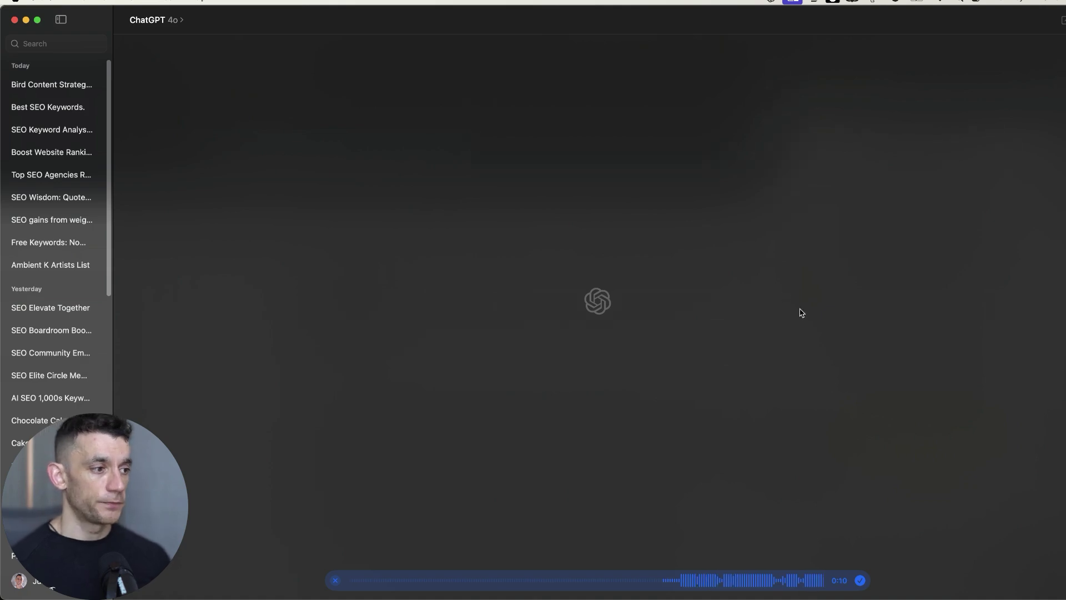
click(859, 580)
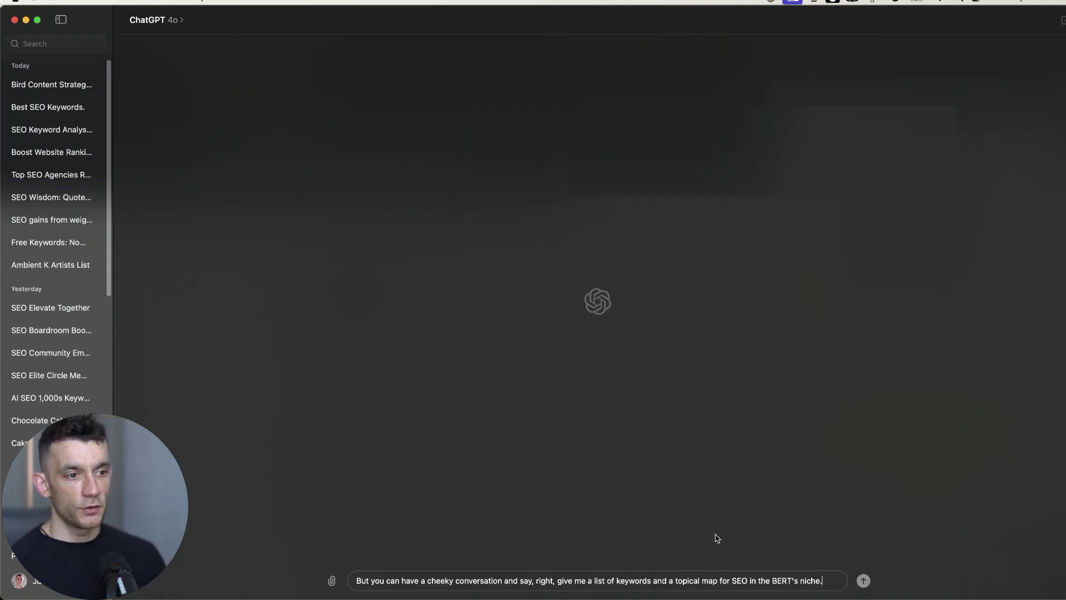
click(861, 581)
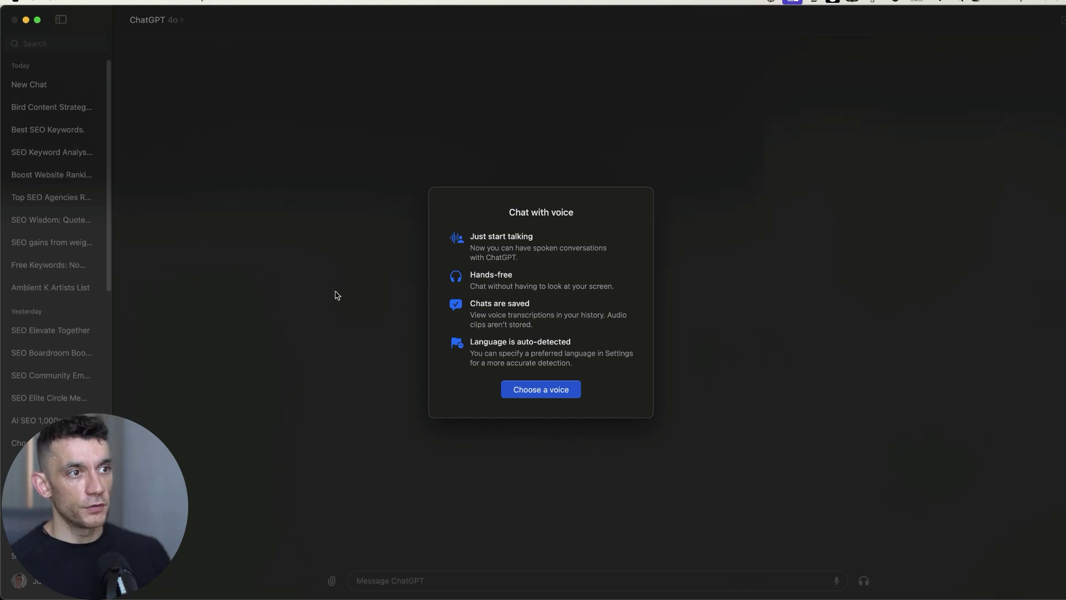
Choose and confirm the Juniper voice and start voice chat
click(543, 390)
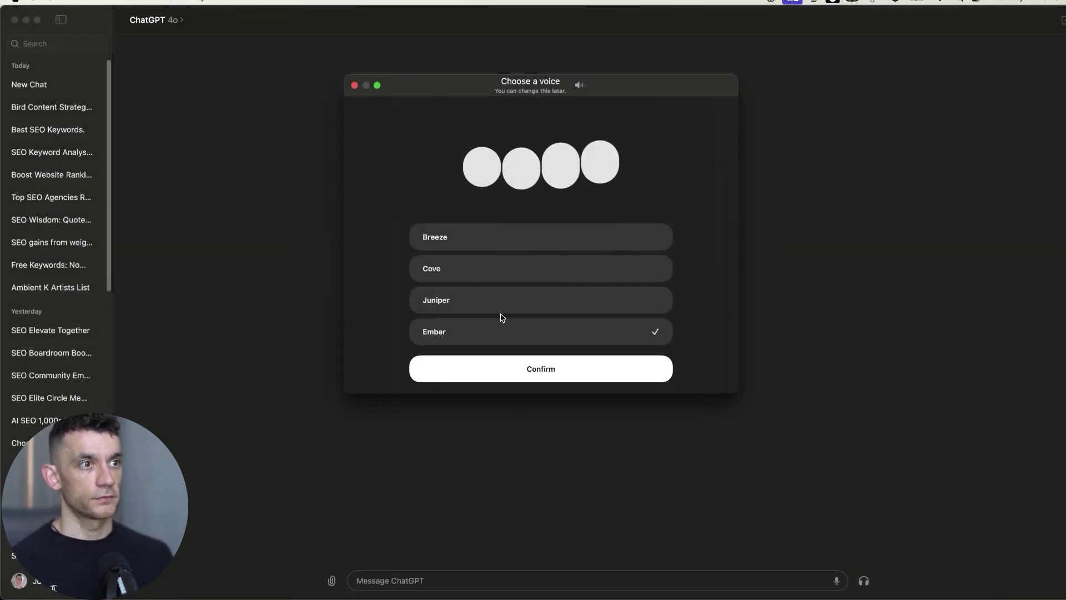
click(540, 311)
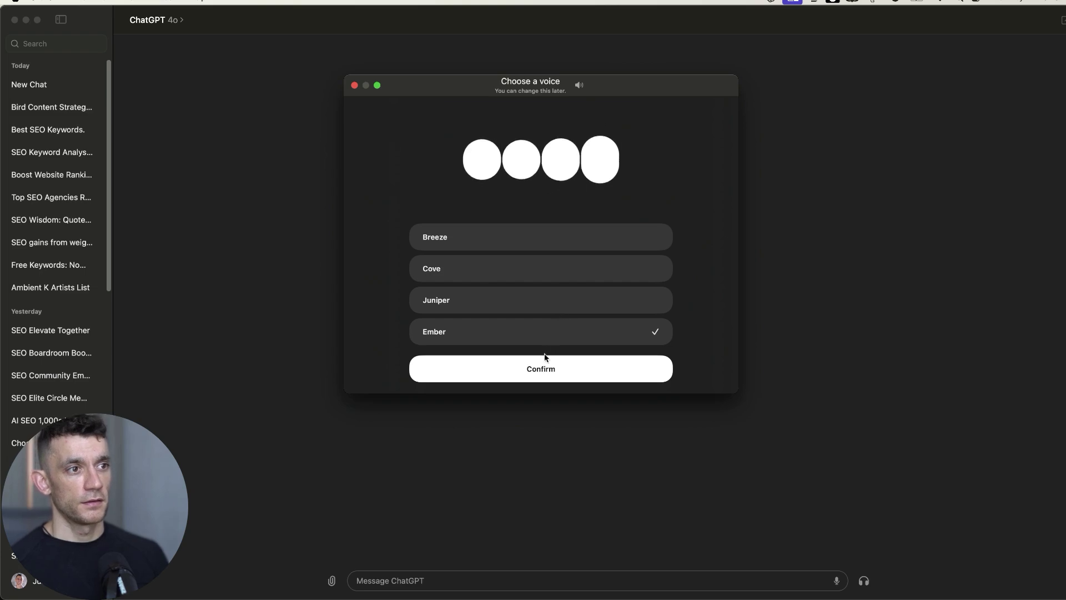
click(526, 377)
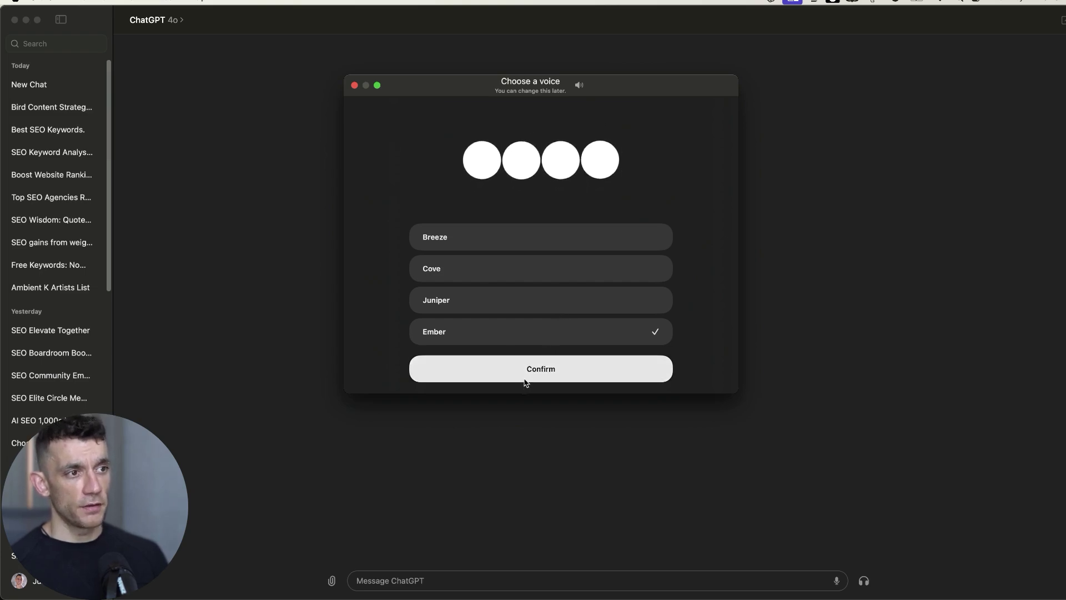
key(Return)
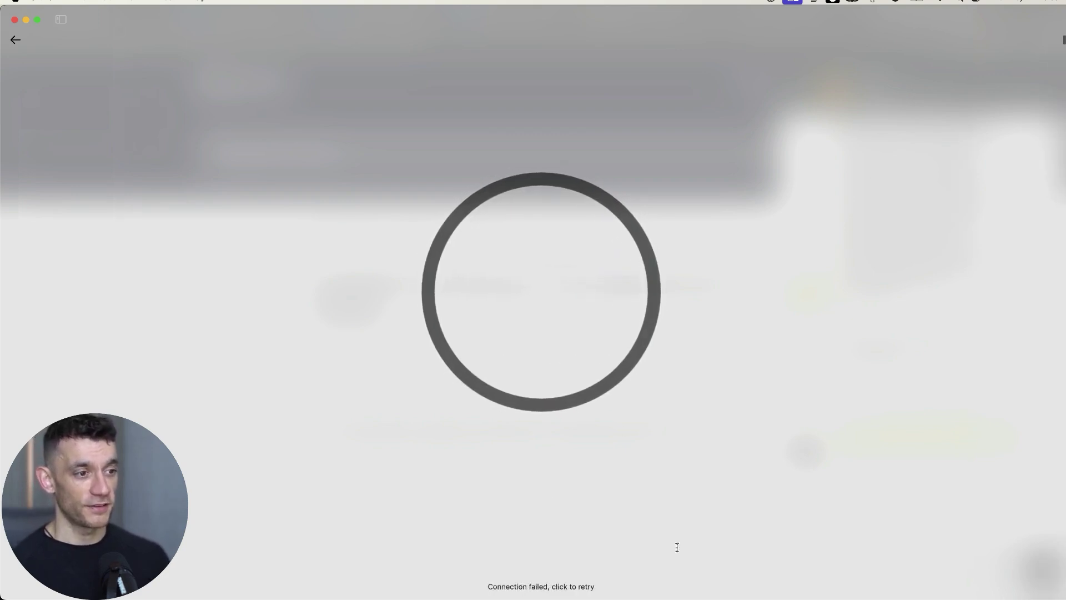
click(15, 39)
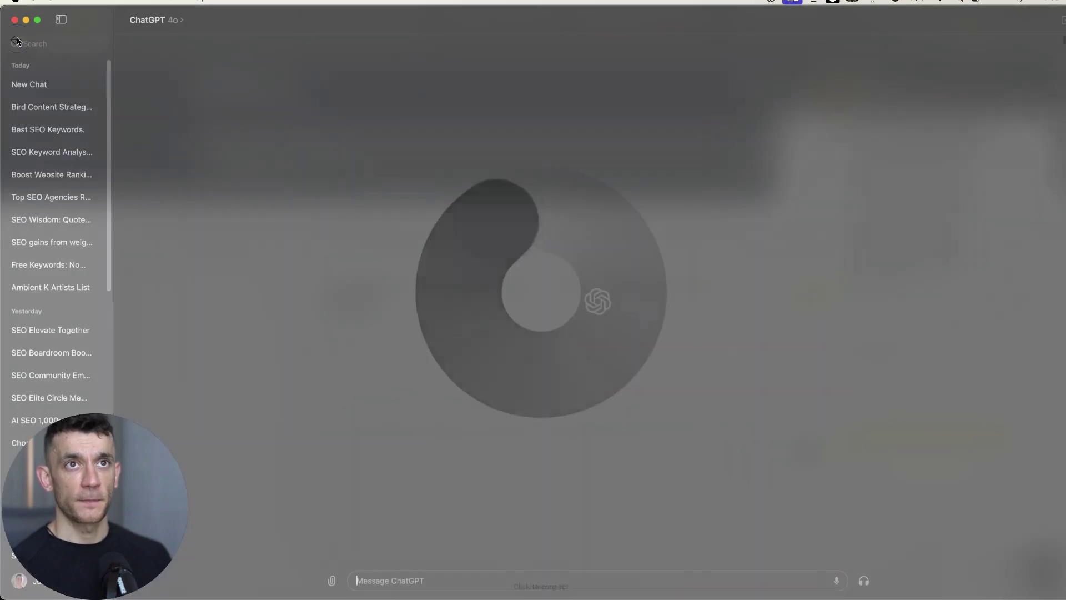
Leave voice chat, switch the model to GPT-4, and restart a voice conversation
click(152, 20)
click(139, 104)
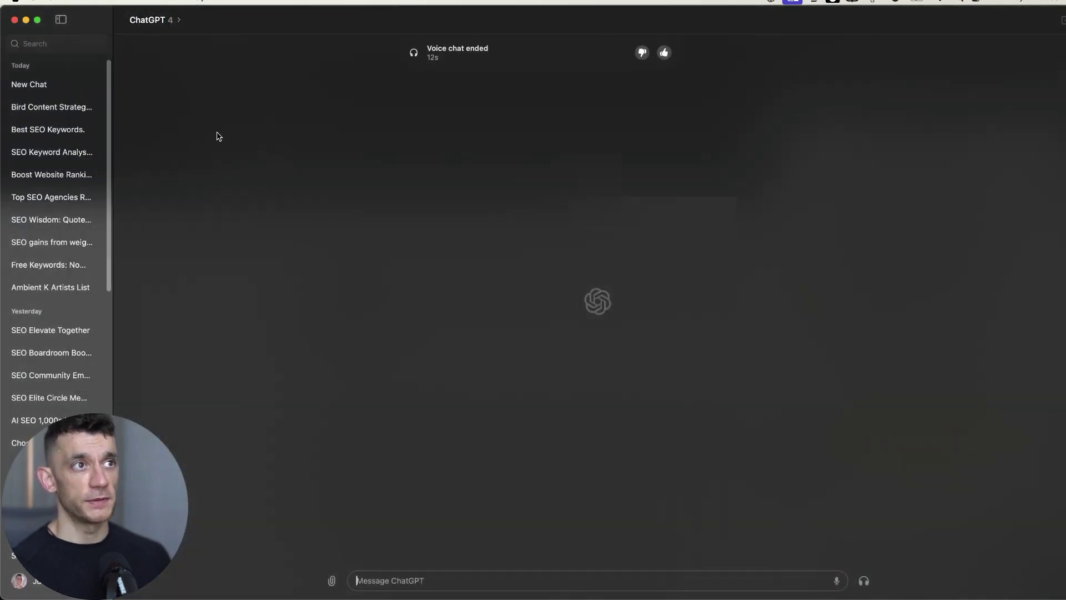
click(863, 581)
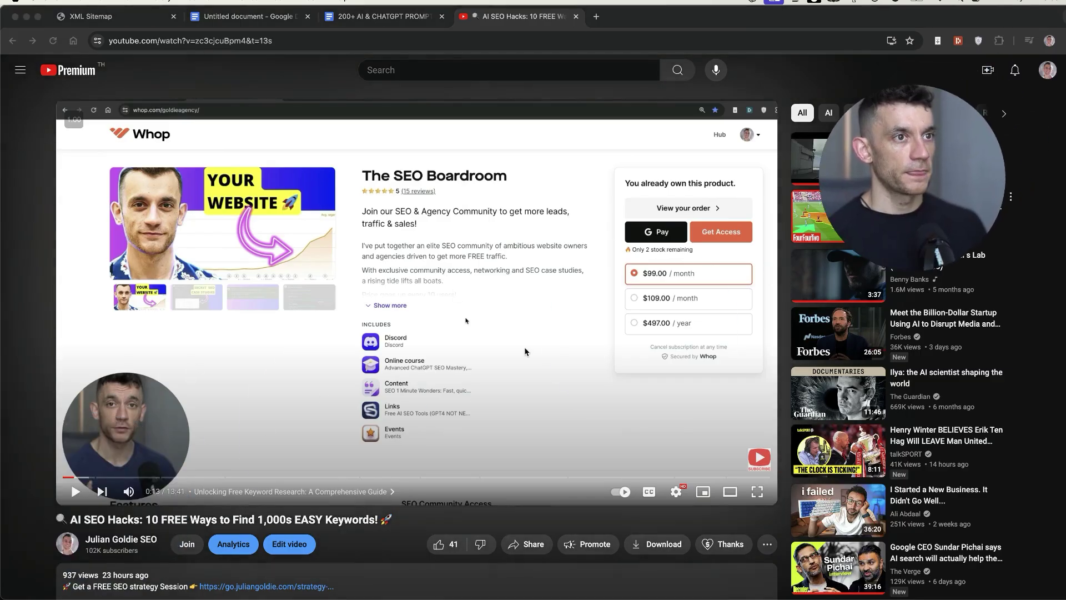
Jump the video to the Google Sheets keyword part and write the social-post, poll and teaser prompt
click(342, 88)
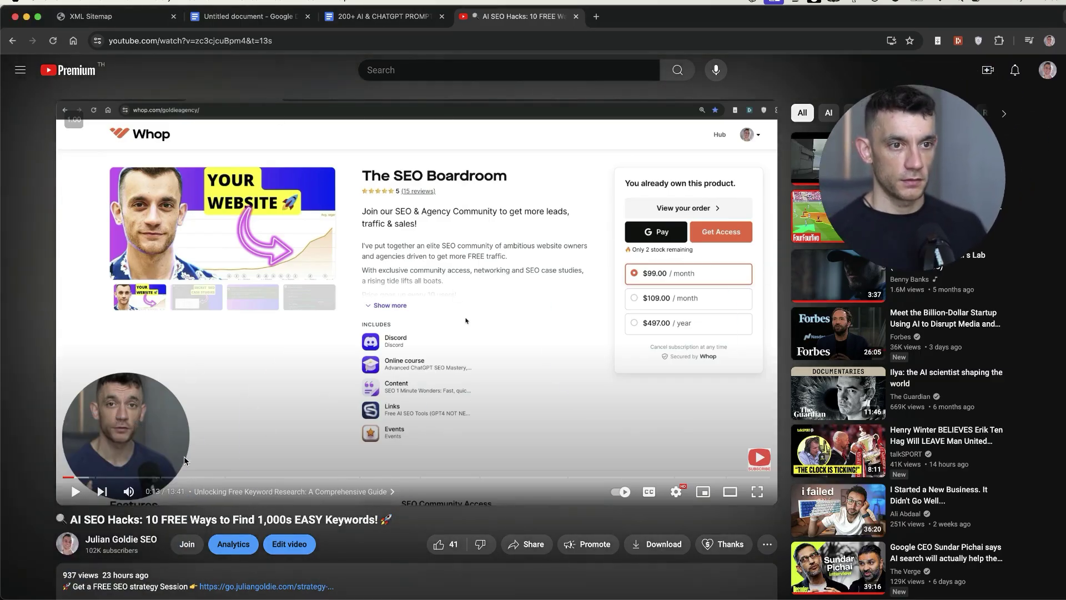
click(179, 476)
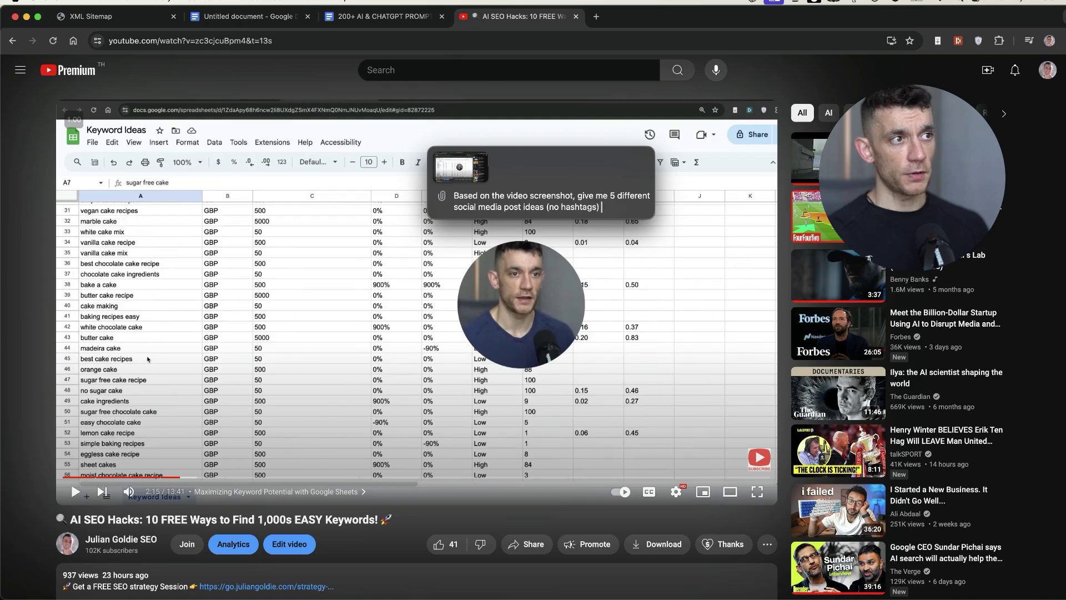
text(1 poll I can ask + 1 2 step reply social media post + 1)
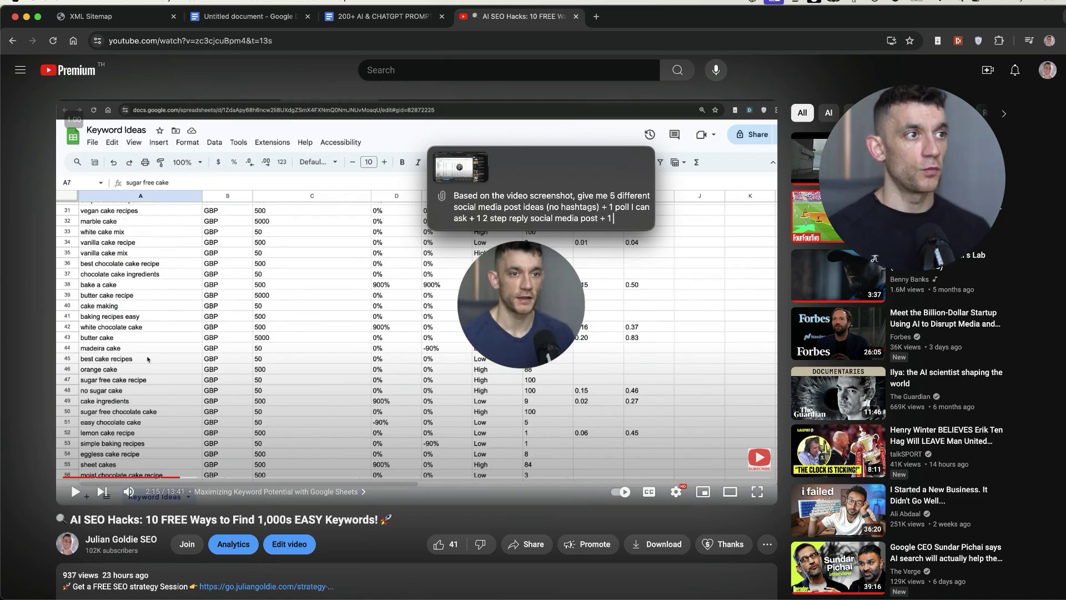
text(teaser)
key(super+a)
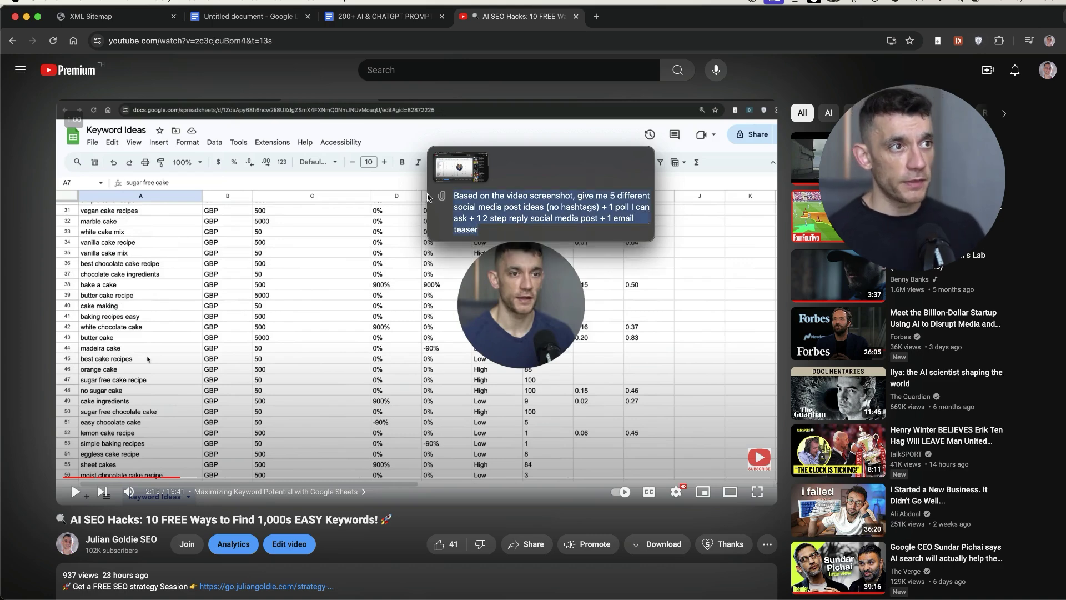
click(532, 205)
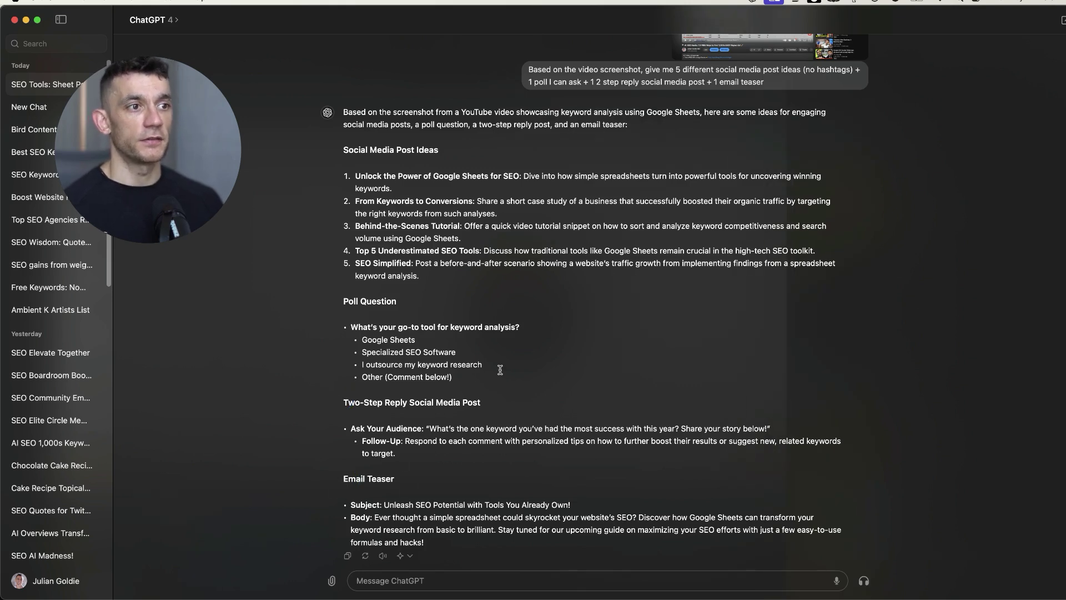
Review the five post ideas, poll and email teaser, then switch to Chrome's Google page
click(373, 343)
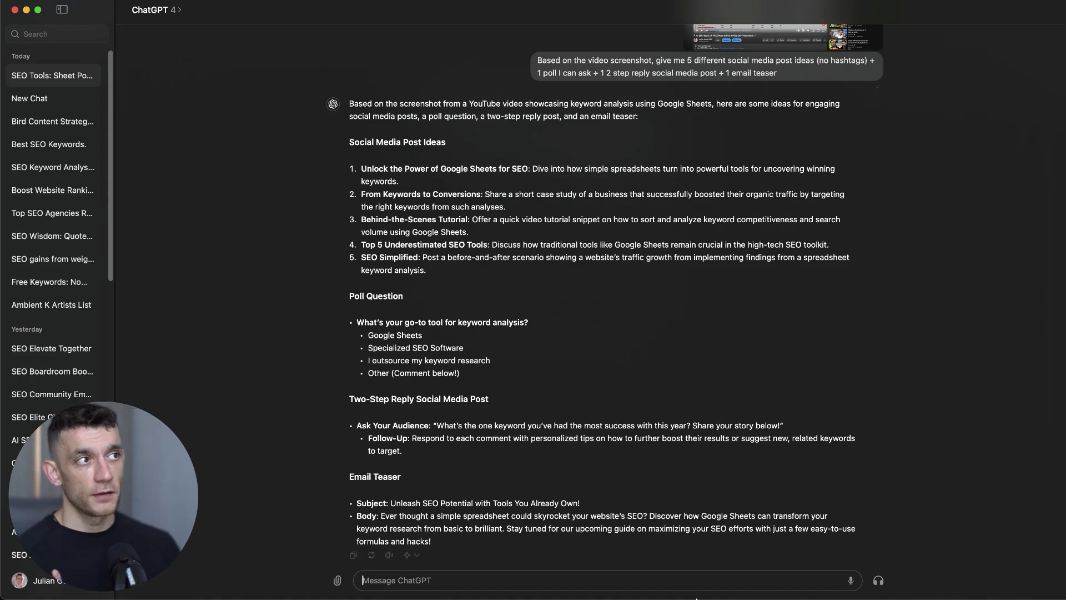
scroll(754, 293, up, 3)
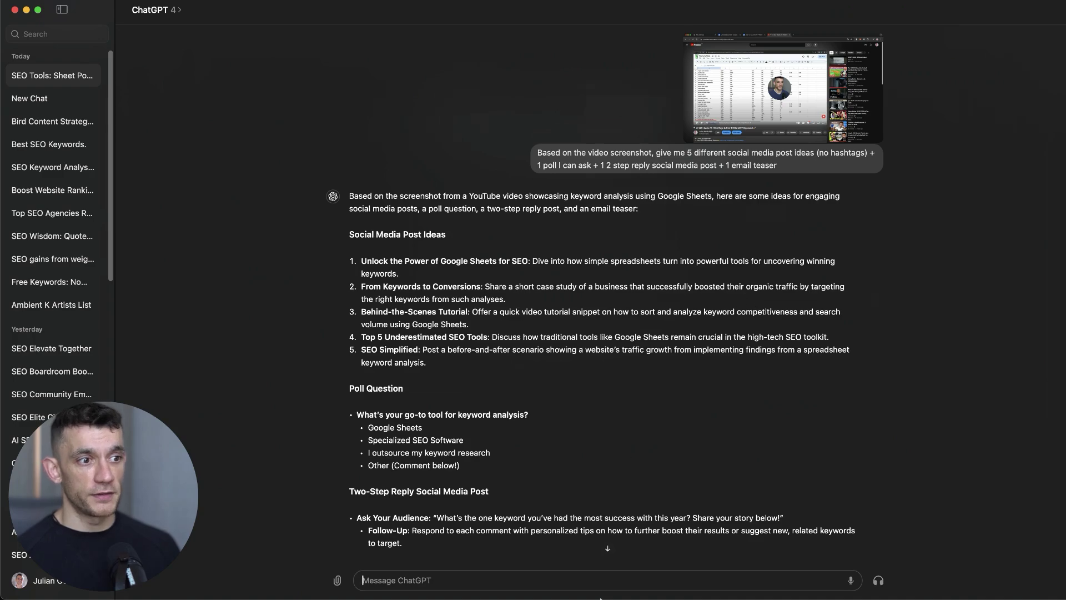
mouse_move(591, 587)
click(471, 570)
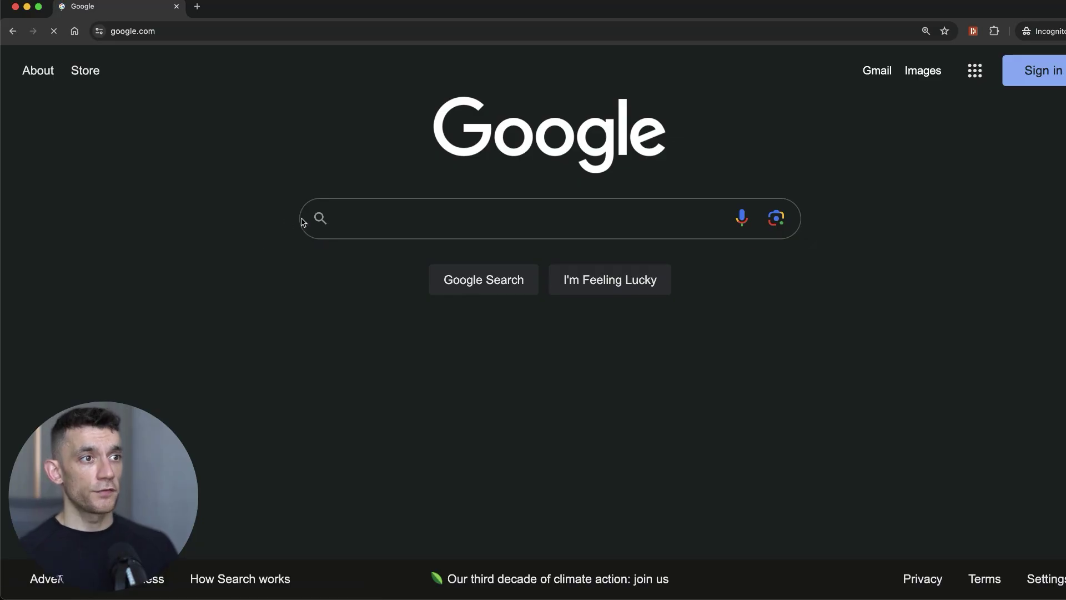
Dismiss the sign-in popup, search Google for 'best guitar 2024' and scroll the results
click(894, 228)
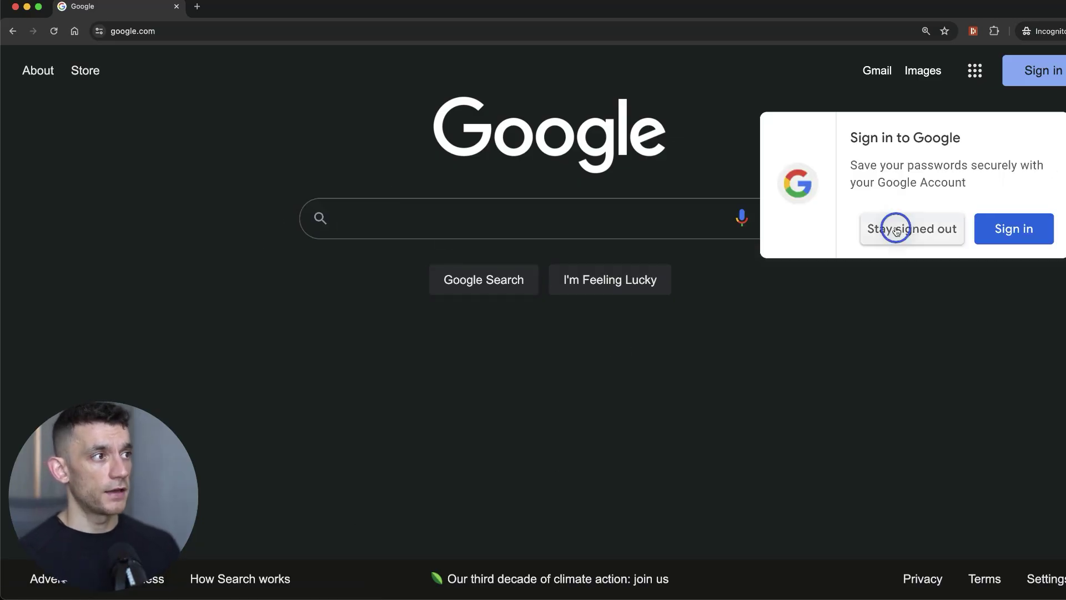
click(511, 229)
text(best guitar 2024)
key(Return)
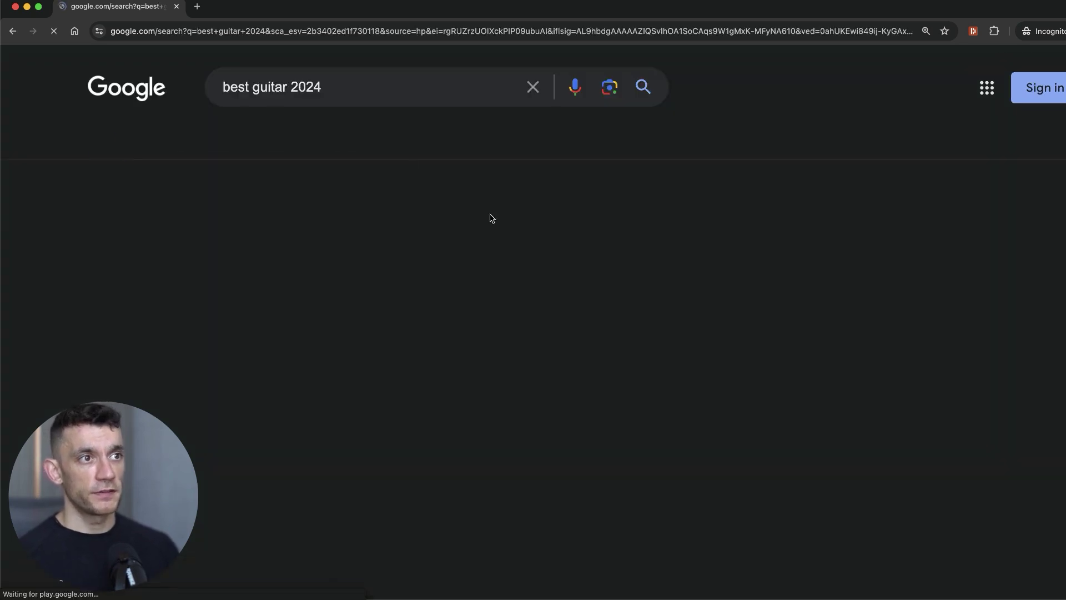
scroll(165, 312, down, 3)
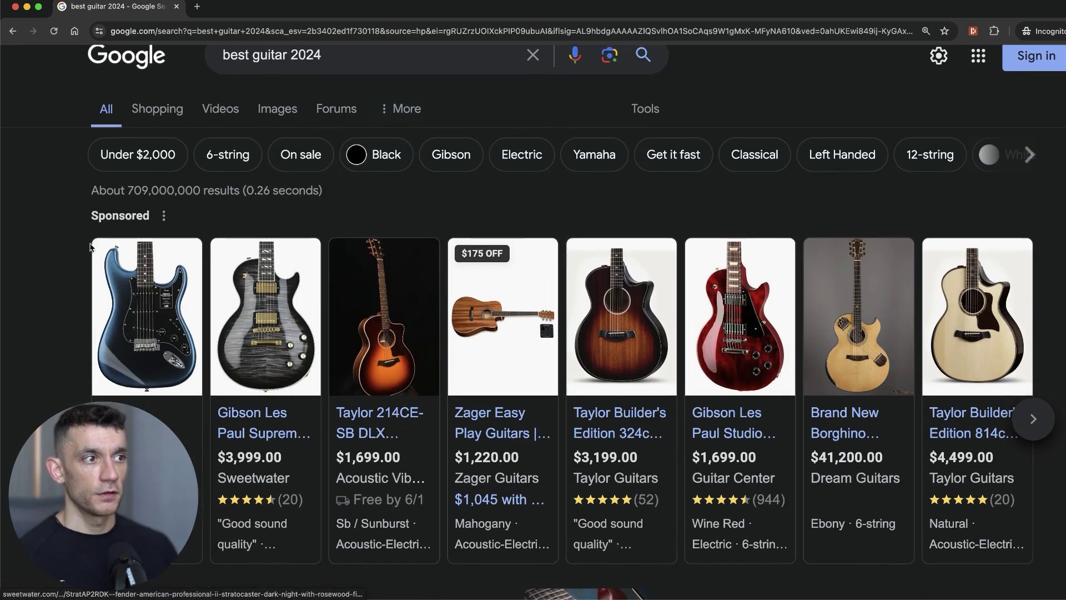
scroll(165, 312, down, 8)
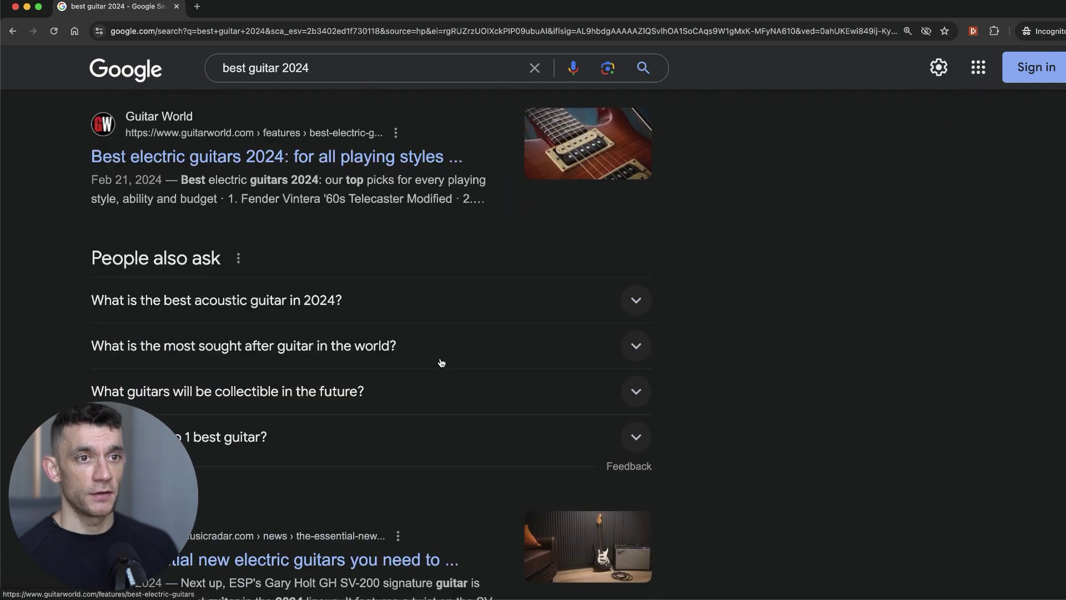
scroll(423, 209, down, 9)
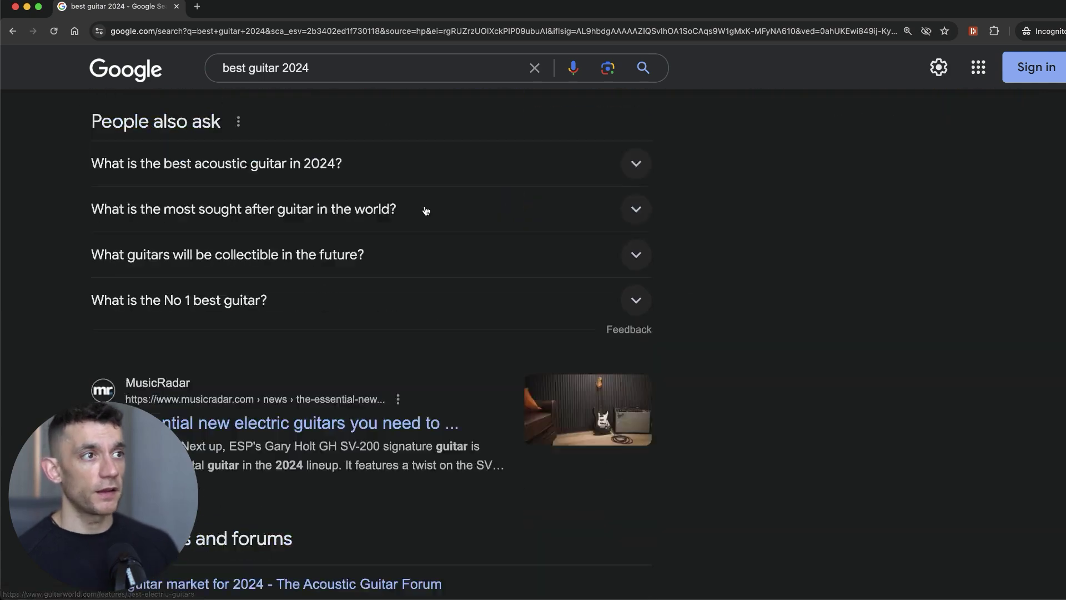
scroll(455, 275, up, 20)
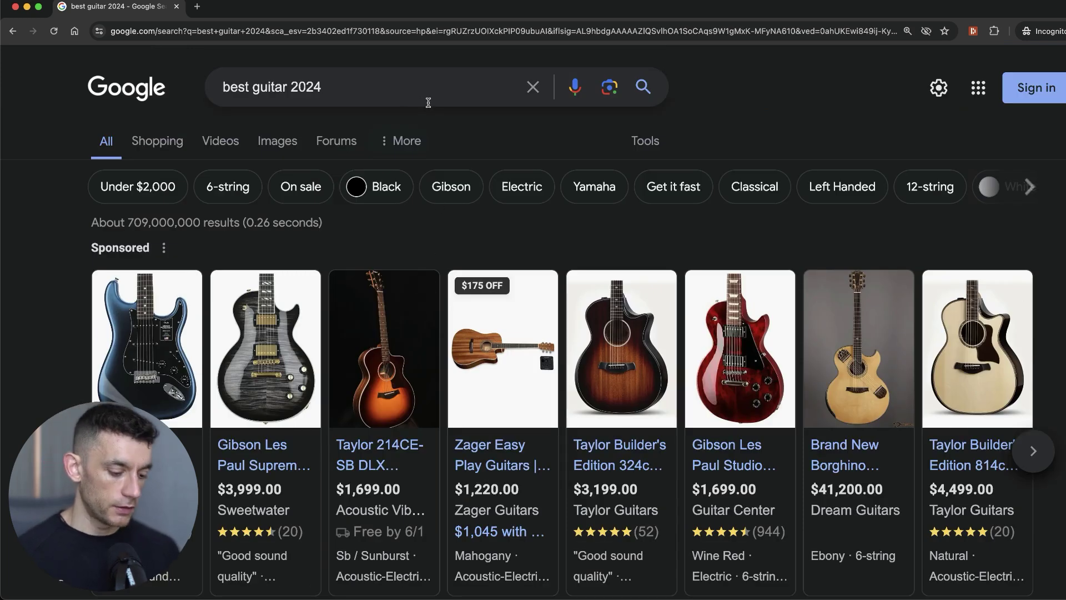
Ask ChatGPT's quick prompt the same 'best guitar 2024' query
key(alt+space)
text(best guitar 2024)
key(Return)
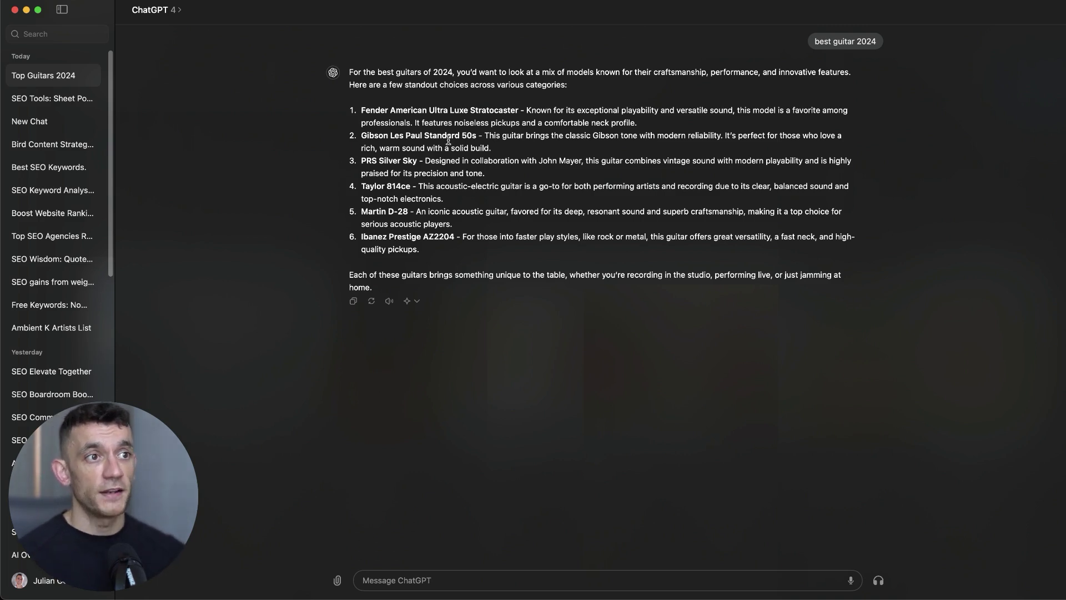
Compare ChatGPT's guitar recommendations against the scrolled Google results
click(502, 347)
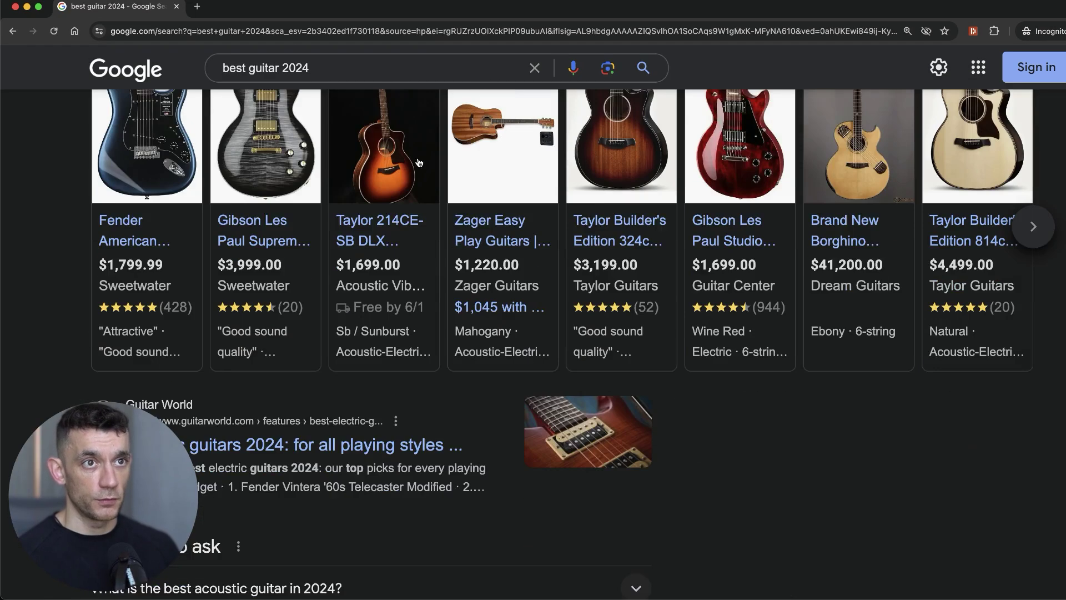
scroll(475, 316, down, 2)
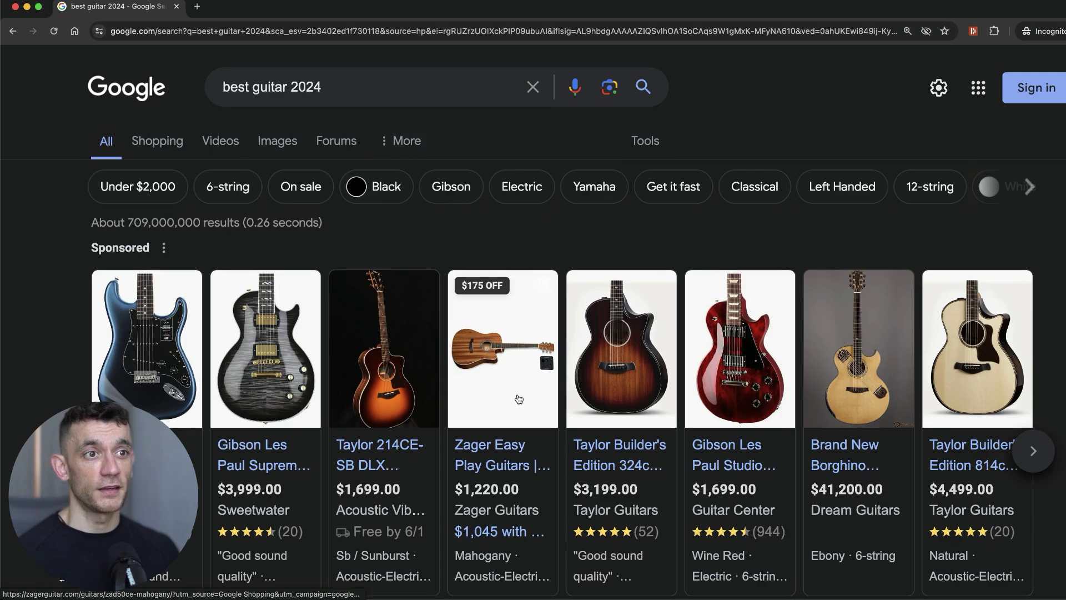
scroll(503, 389, down, 2)
scroll(507, 404, down, 4)
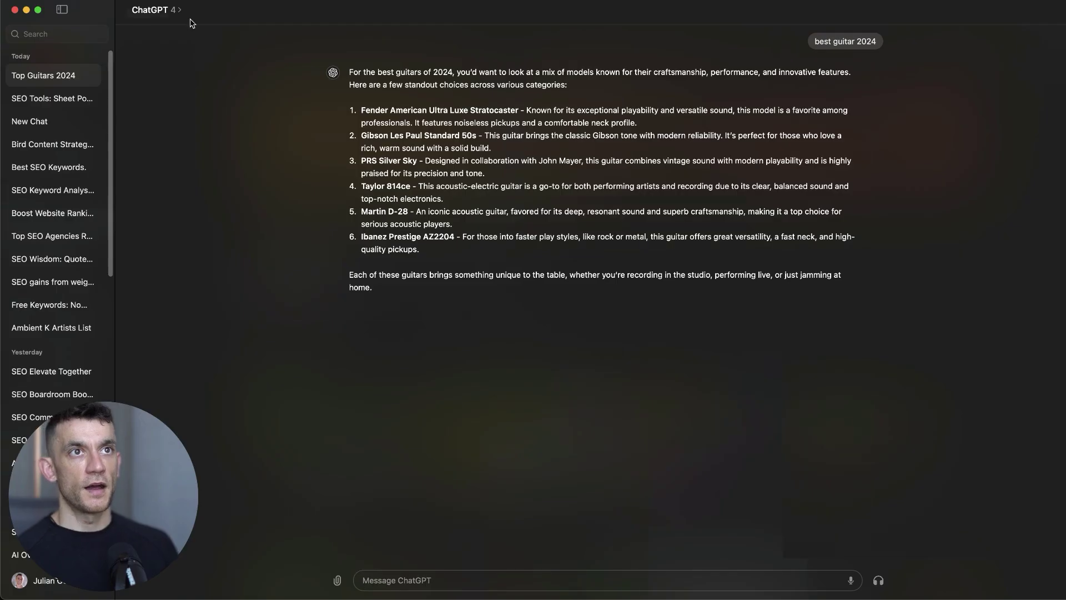
With the YT Descriptions & Titles GPT, send a YouTube thumbnail request plus screen capture
click(158, 10)
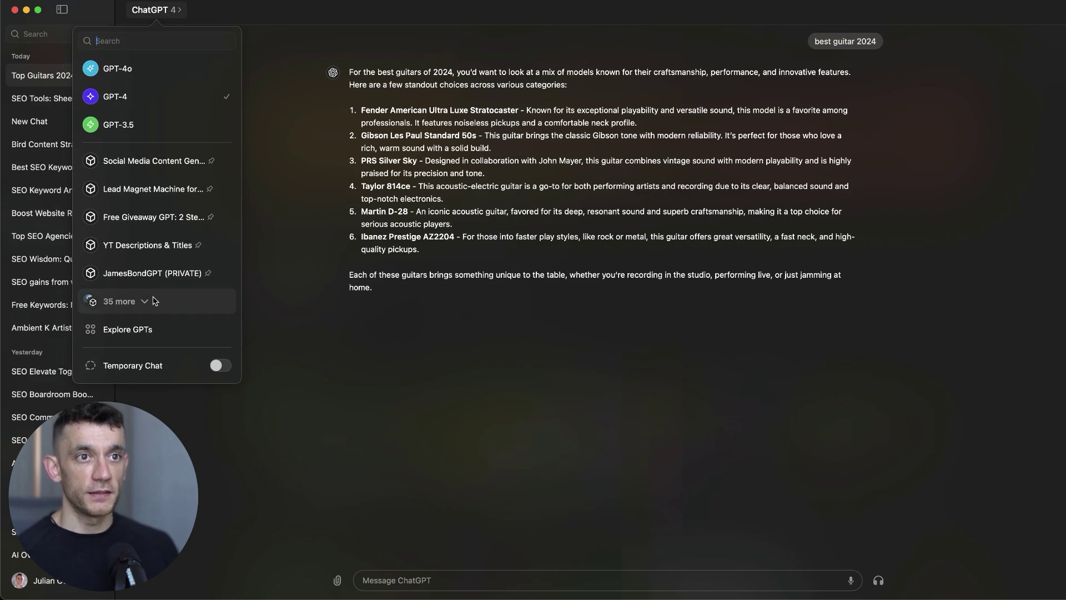
click(139, 248)
key(alt+space)
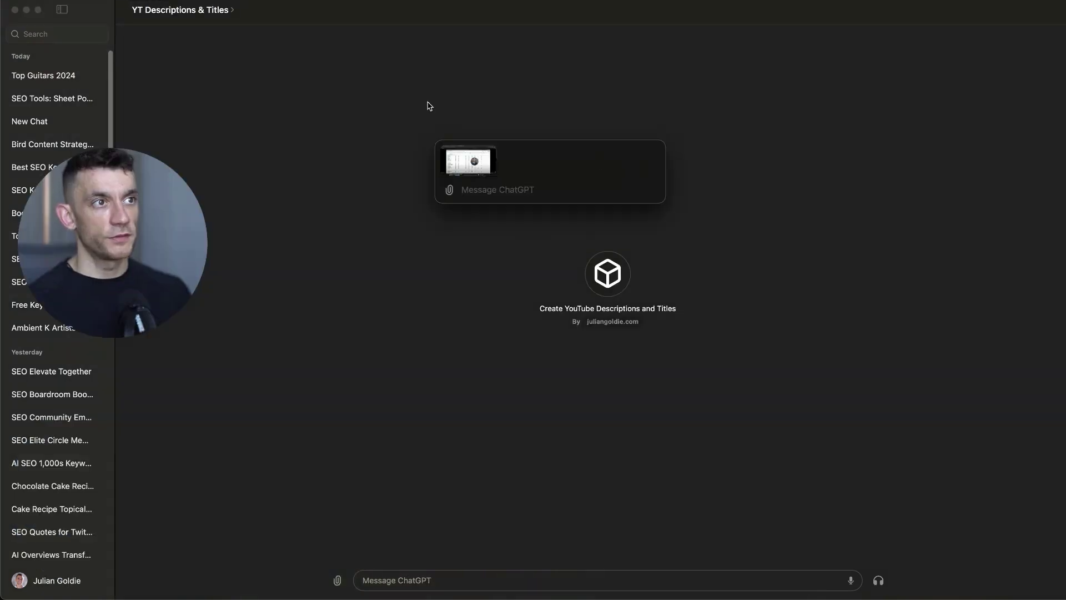
text(generate a relevant youtube thumbnail image for this video)
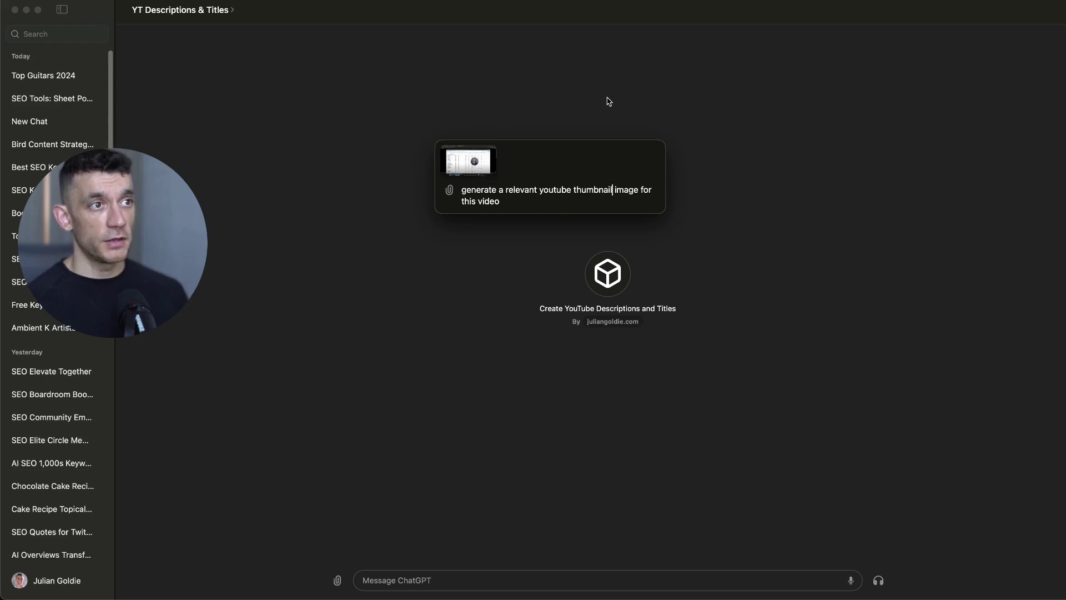
key(Return)
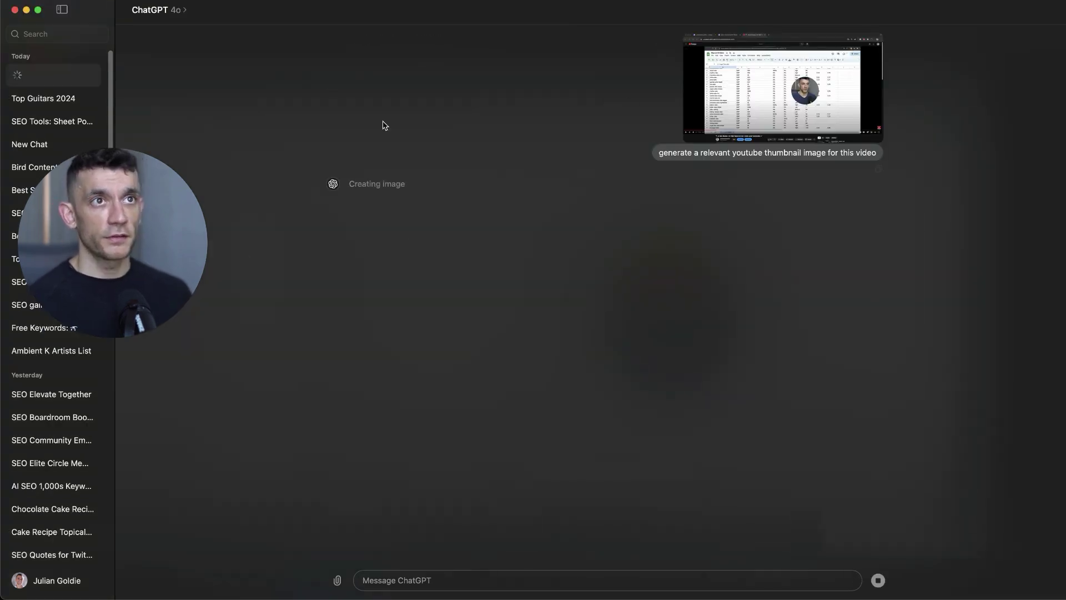
Review the generated thumbnail image, then return to the browser
mouse_move(205, 285)
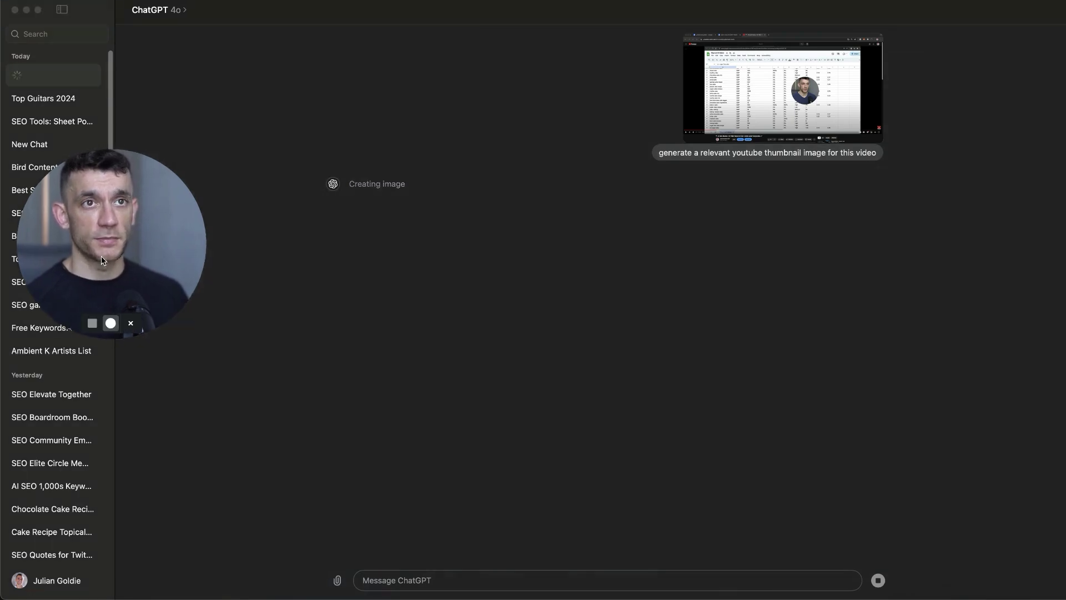
drag(101, 256, 111, 432)
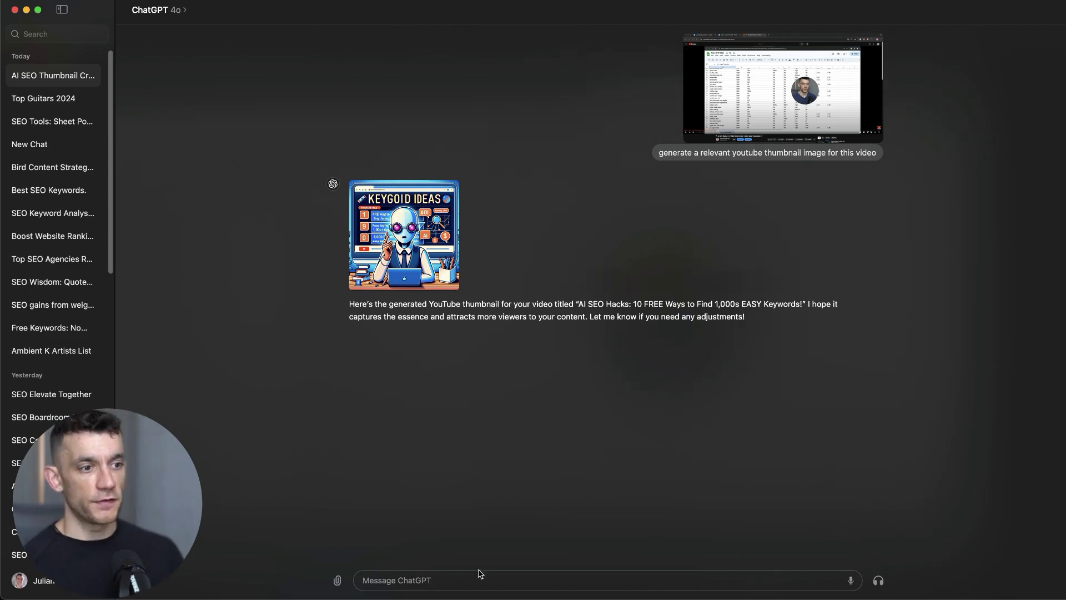
click(450, 578)
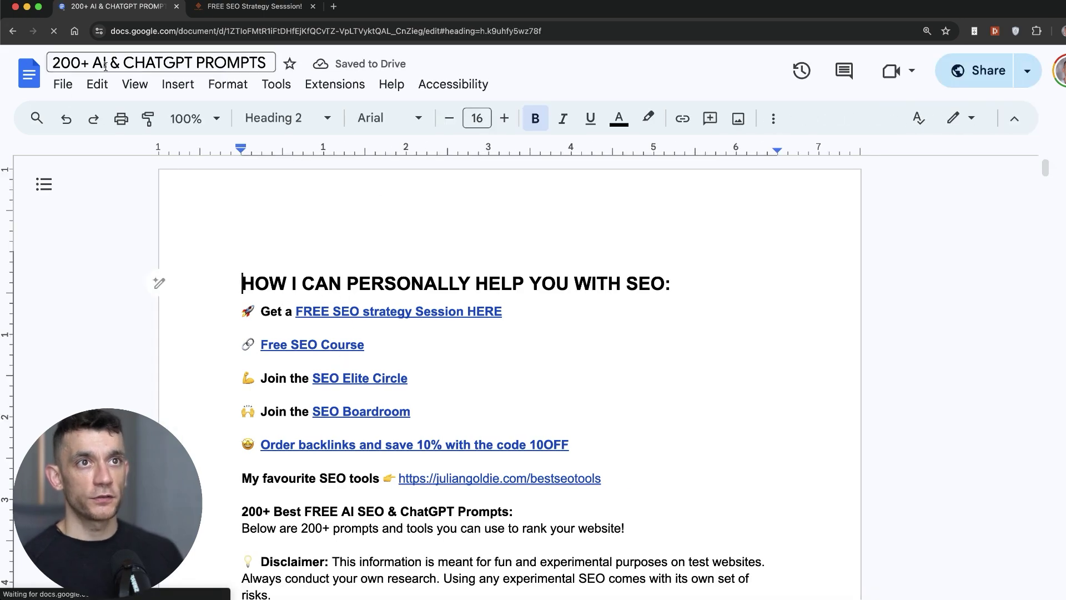
Scroll through the pages of the 200+ AI & CHATGPT PROMPTS document
scroll(301, 417, down, 20)
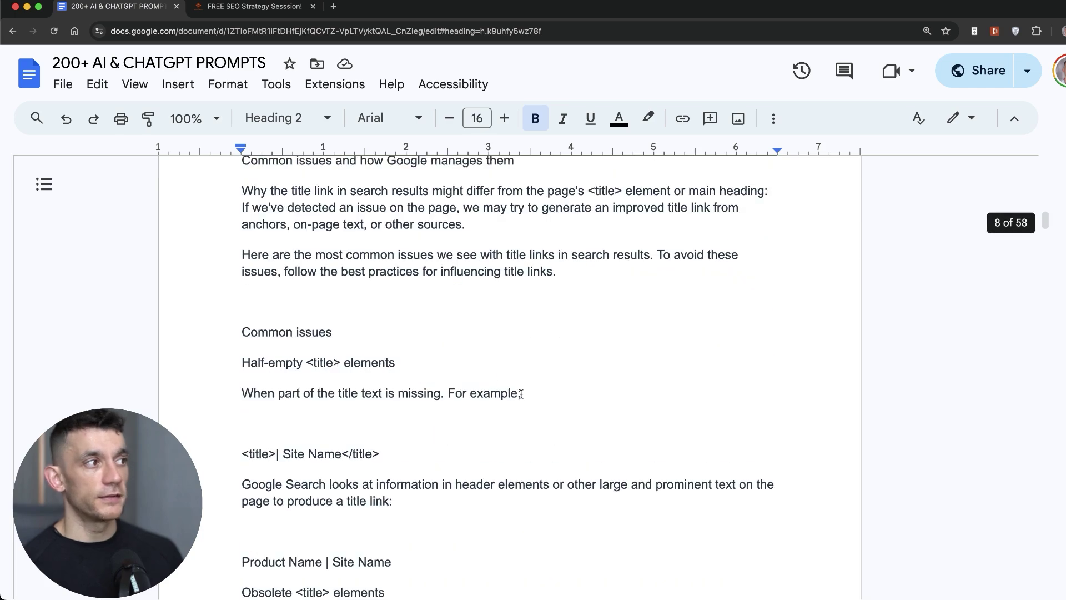
scroll(521, 394, up, 15)
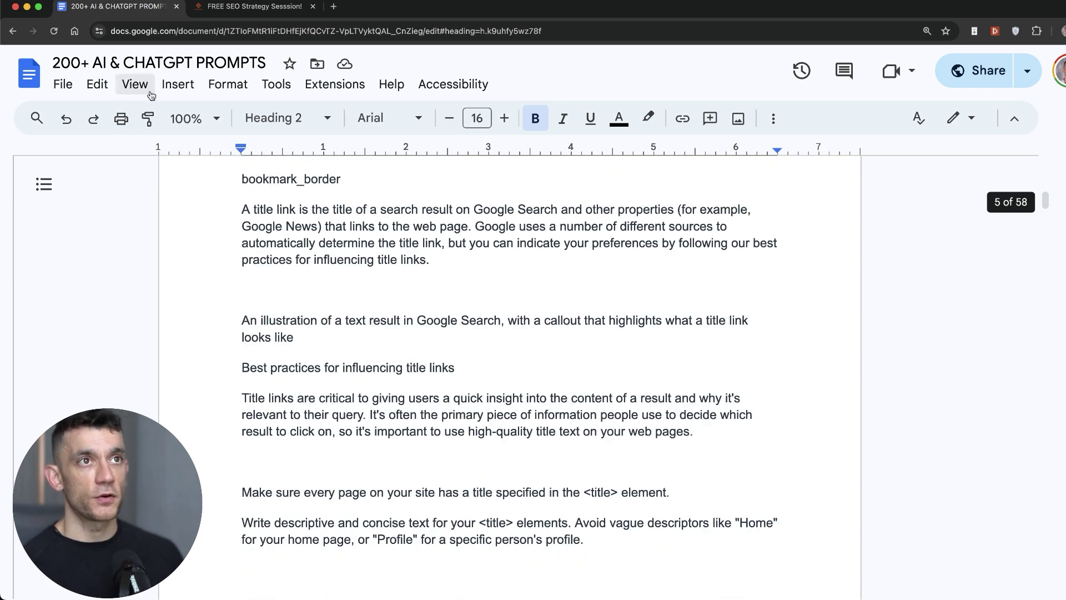
Bring up the FREE SEO Strategy Session tab and skim its opening section
click(221, 12)
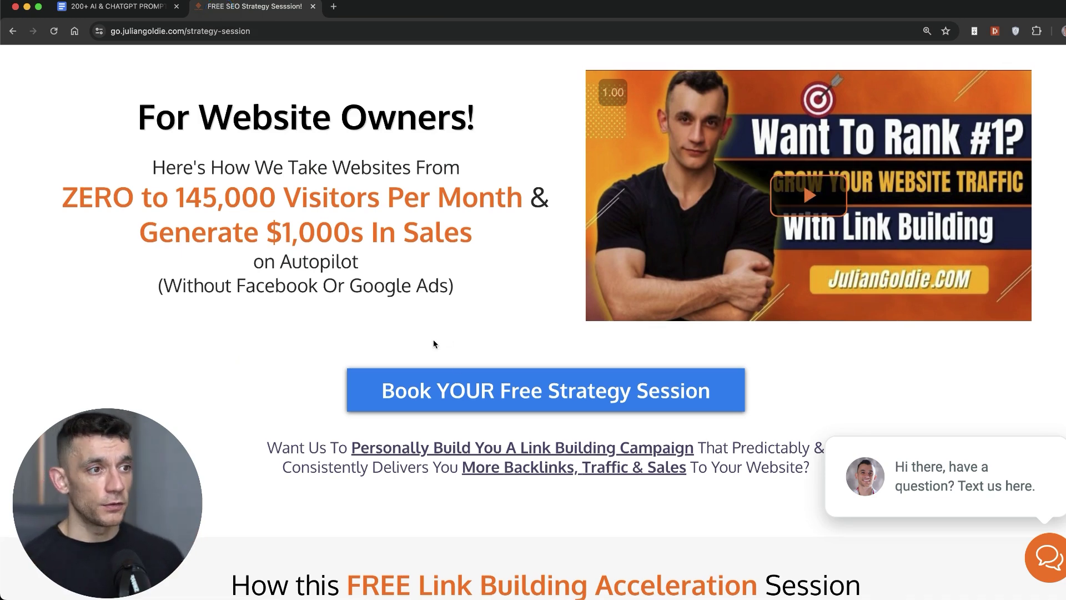
scroll(434, 339, down, 12)
scroll(341, 247, up, 4)
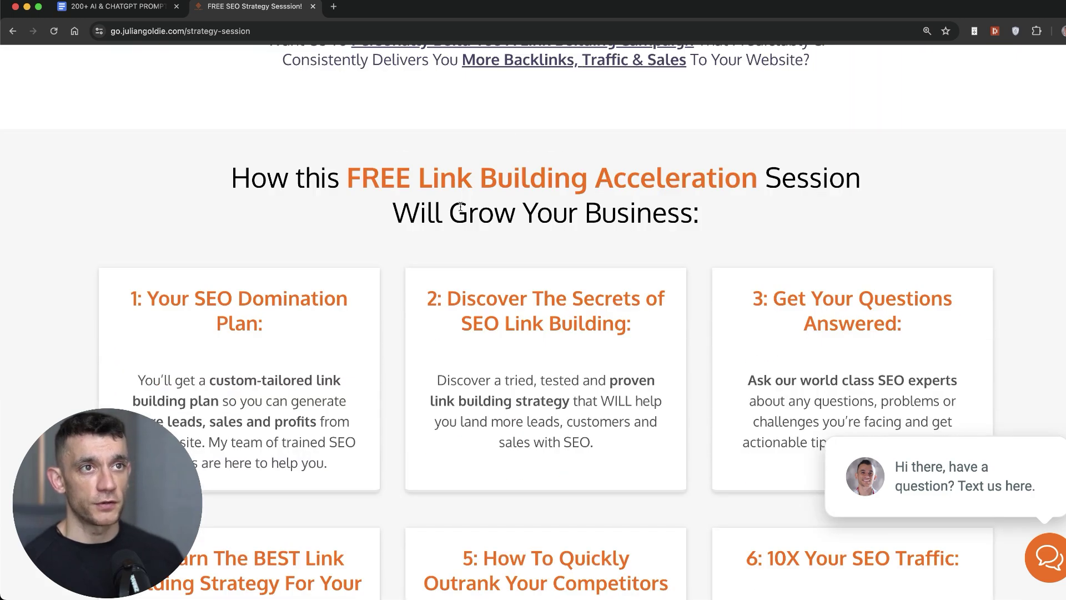
scroll(215, 291, down, 1)
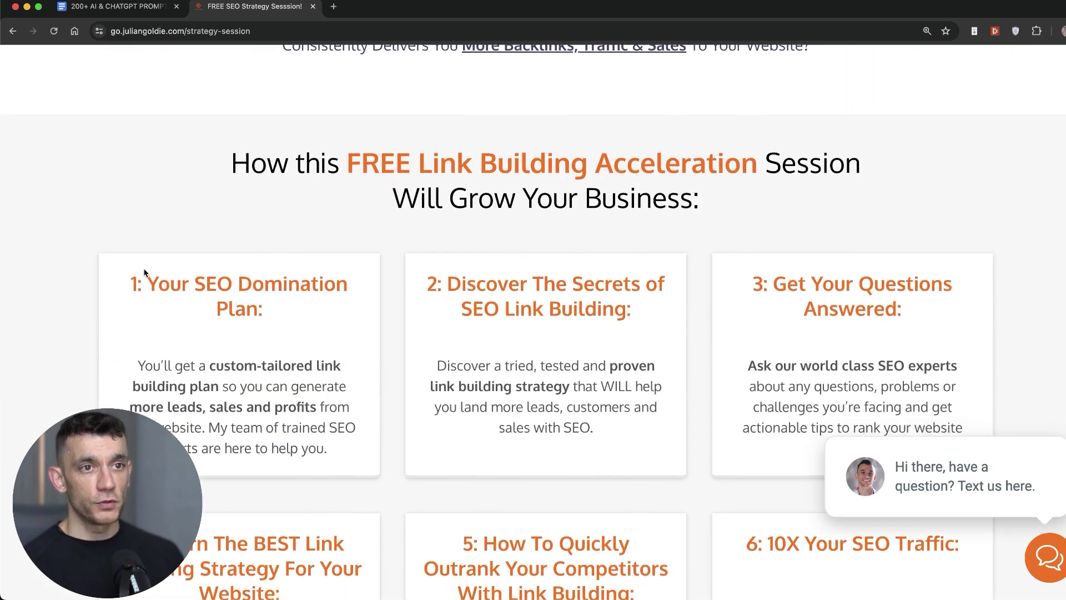
Highlight the link-building feature card headings down the page, then return to the top
drag(95, 245, 249, 300)
click(419, 252)
drag(413, 271, 666, 331)
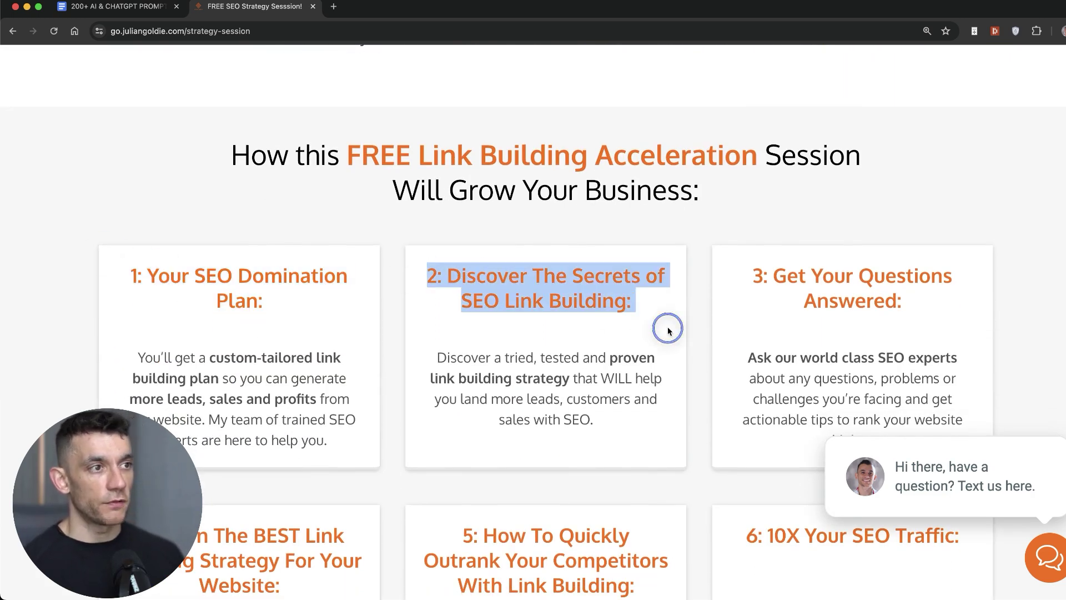
scroll(667, 331, down, 5)
drag(738, 155, 937, 214)
scroll(839, 230, down, 5)
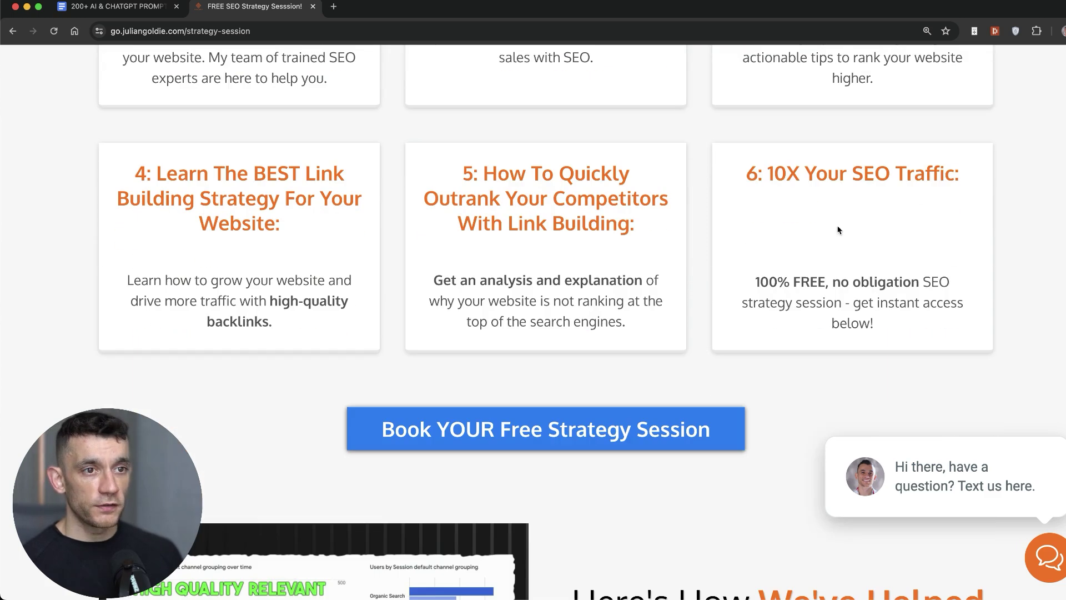
drag(116, 165, 292, 247)
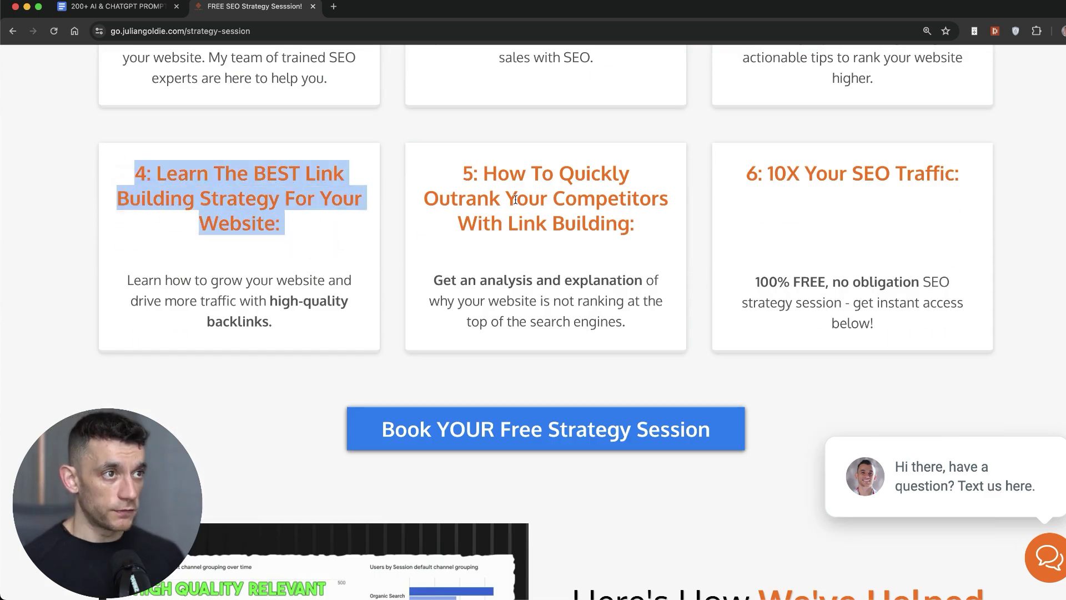
drag(461, 173, 706, 255)
click(543, 191)
scroll(516, 360, up, 7)
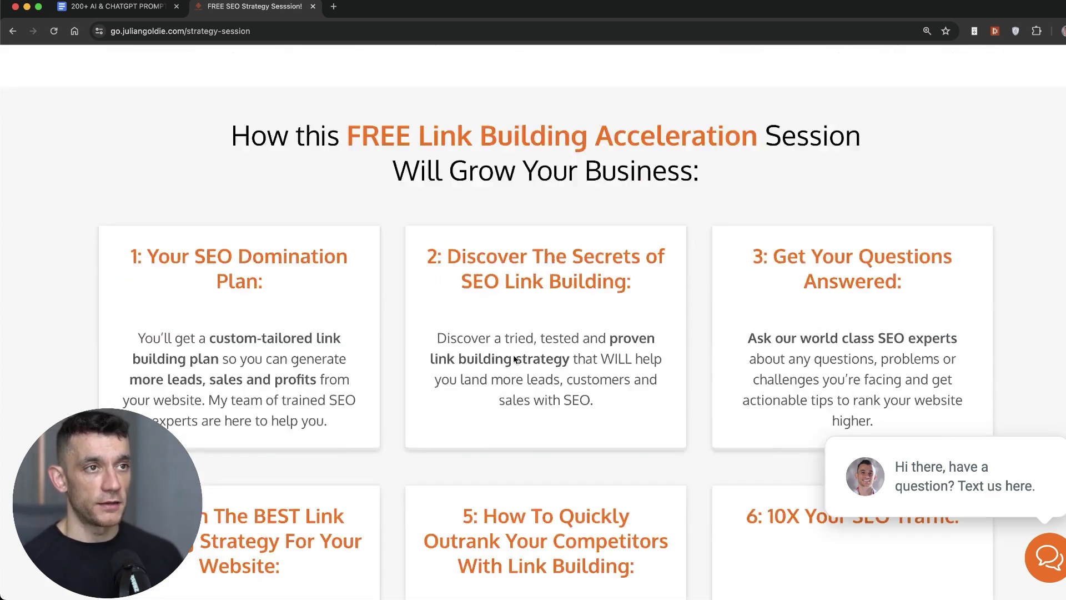
scroll(516, 360, up, 9)
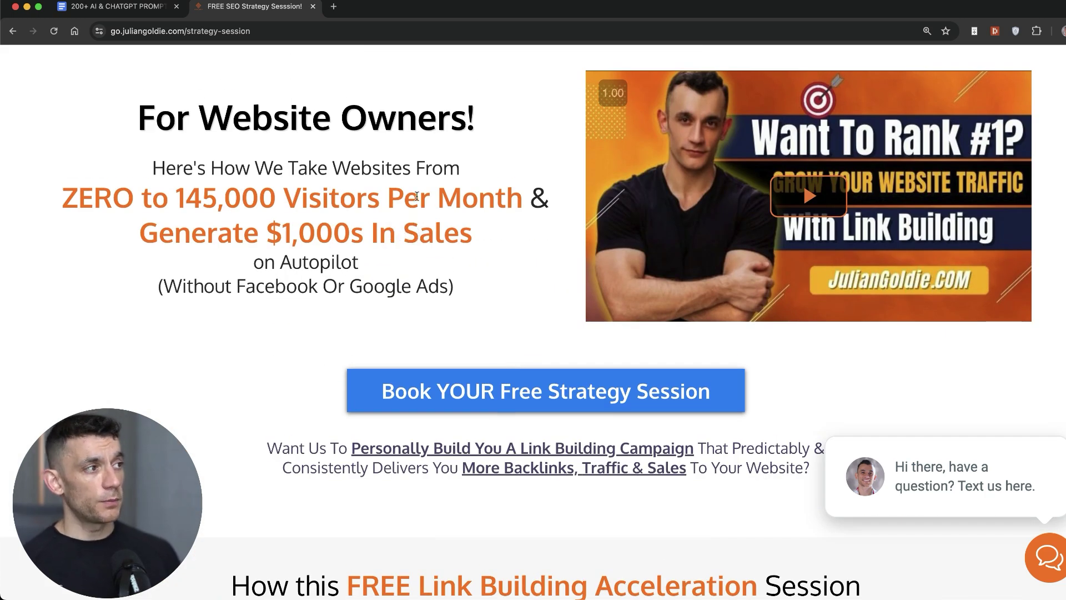